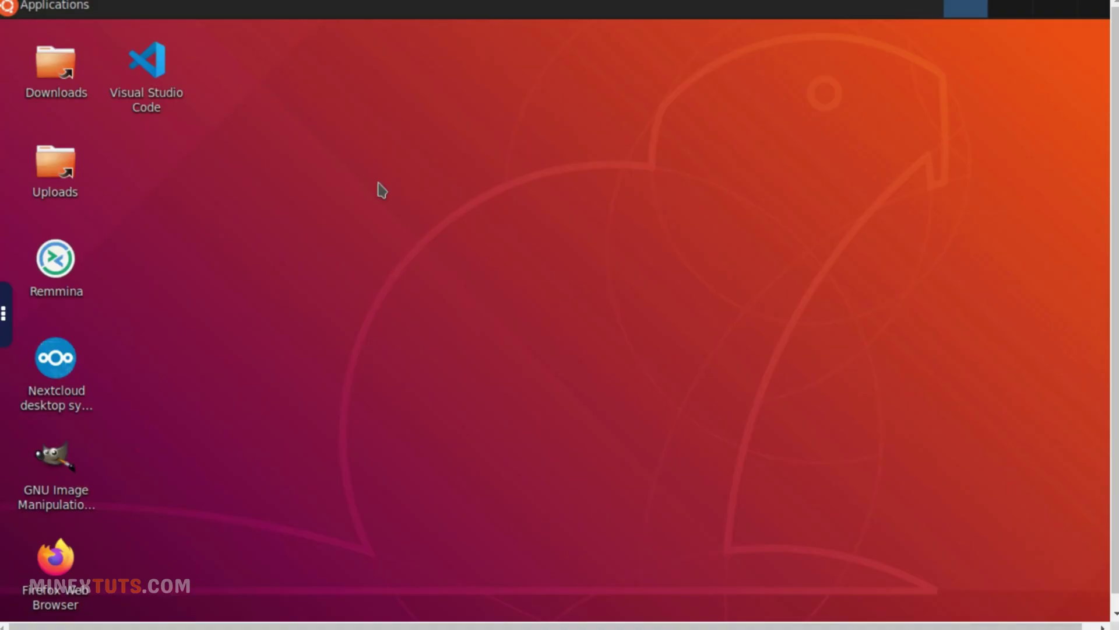
# From the remote desktop's Applications menu, load apple.com in Chrome
pyautogui.click(47, 9)
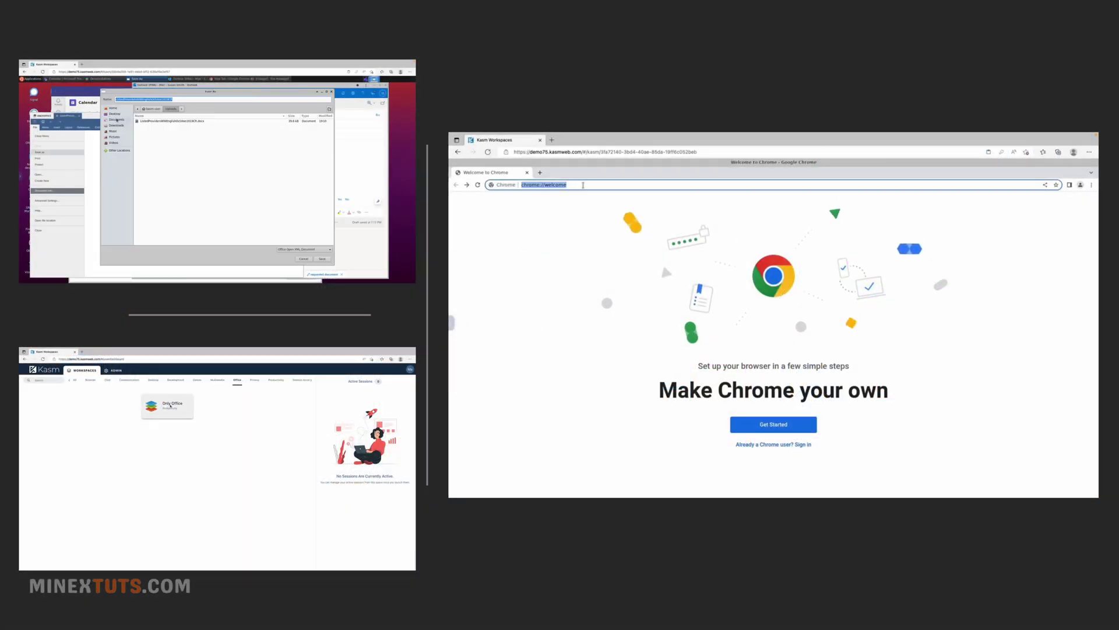
pyautogui.write('apple.com')
pyautogui.press('Return')
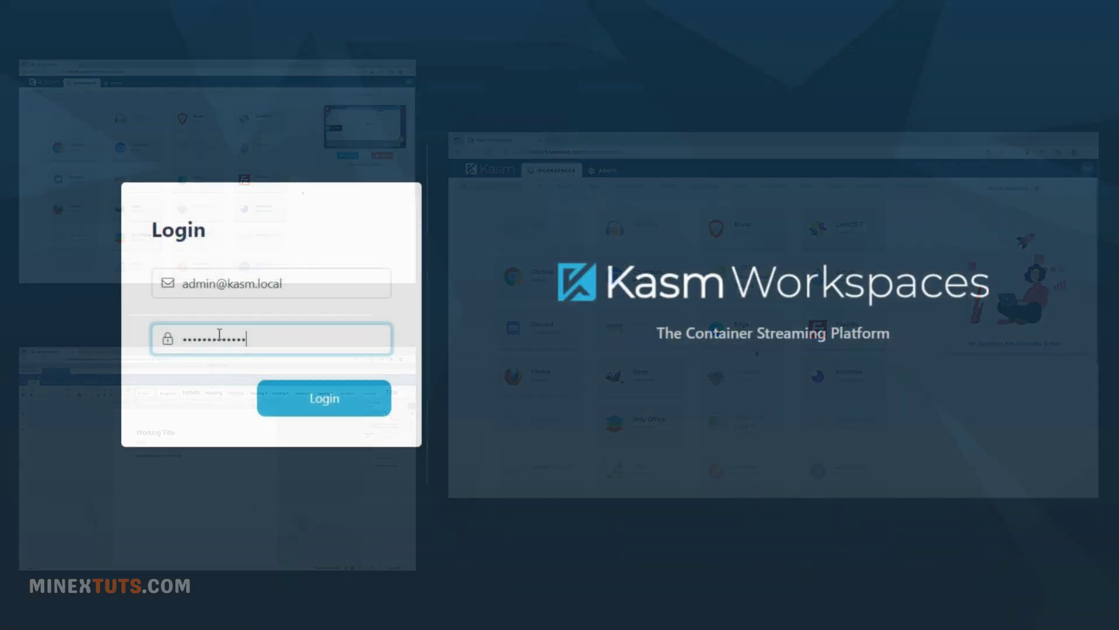
# Sign in to Kasm Workspaces and review the Admin dashboard statistics
pyautogui.click(364, 407)
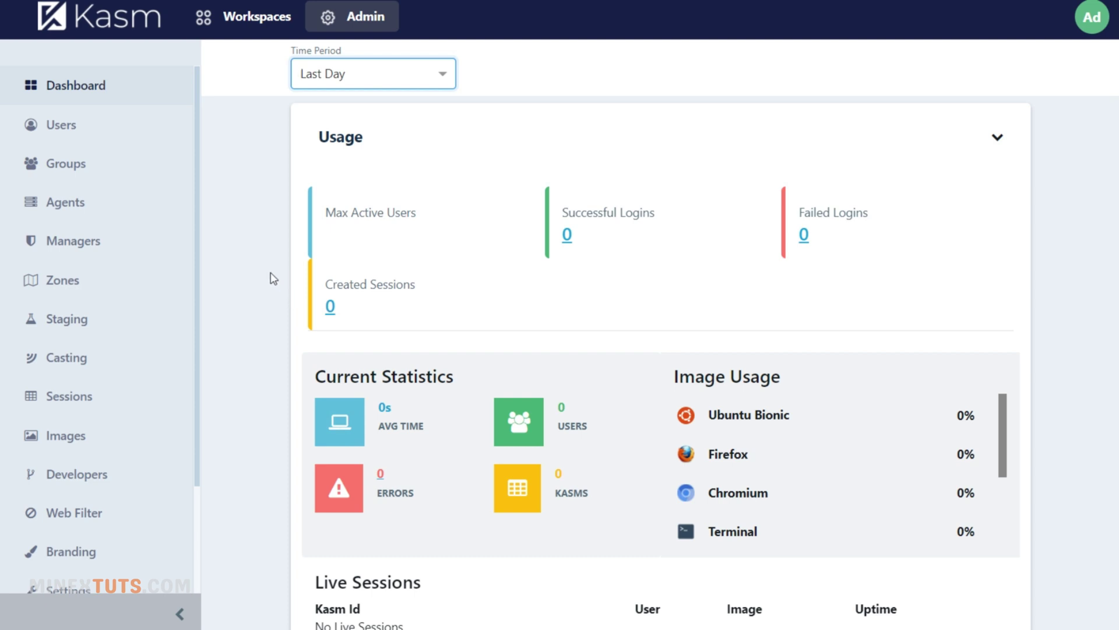
pyautogui.scroll(-15, 274, 278)
pyautogui.scroll(2, 269, 277)
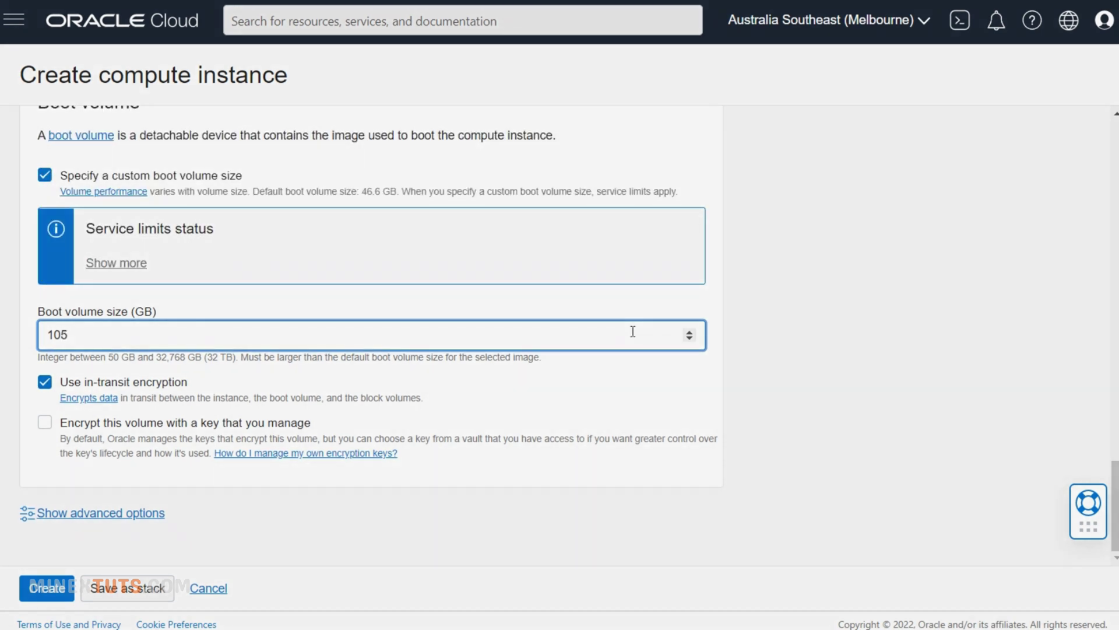
# Create the Docker compute instance after checking service limits, then launch Bitvise SSH Client
pyautogui.click(114, 263)
pyautogui.scroll(-1, 151, 420)
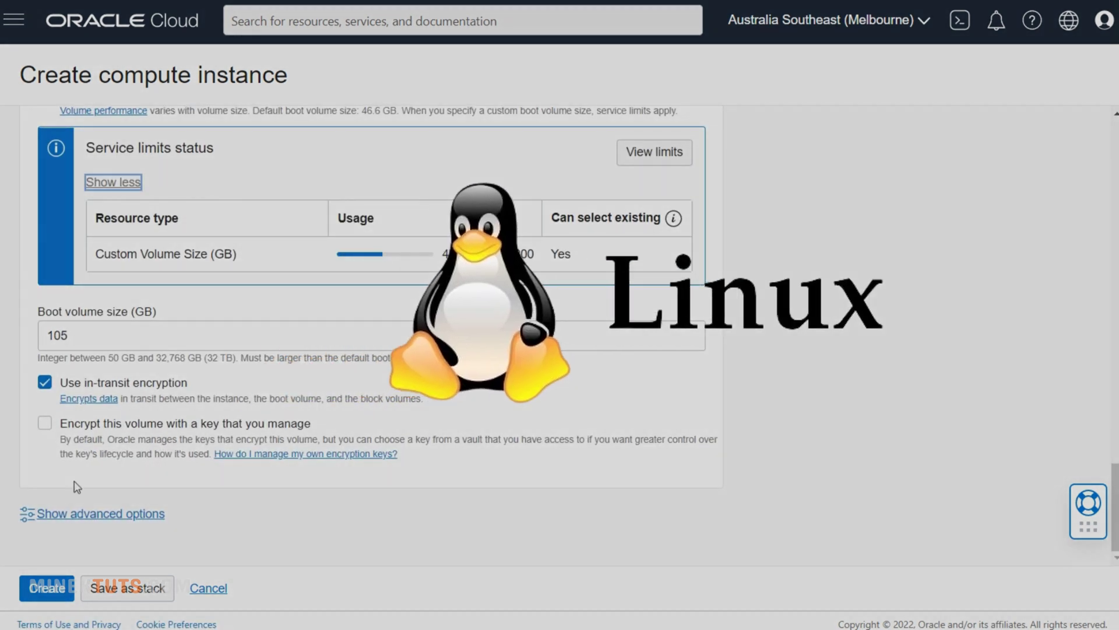
pyautogui.click(55, 601)
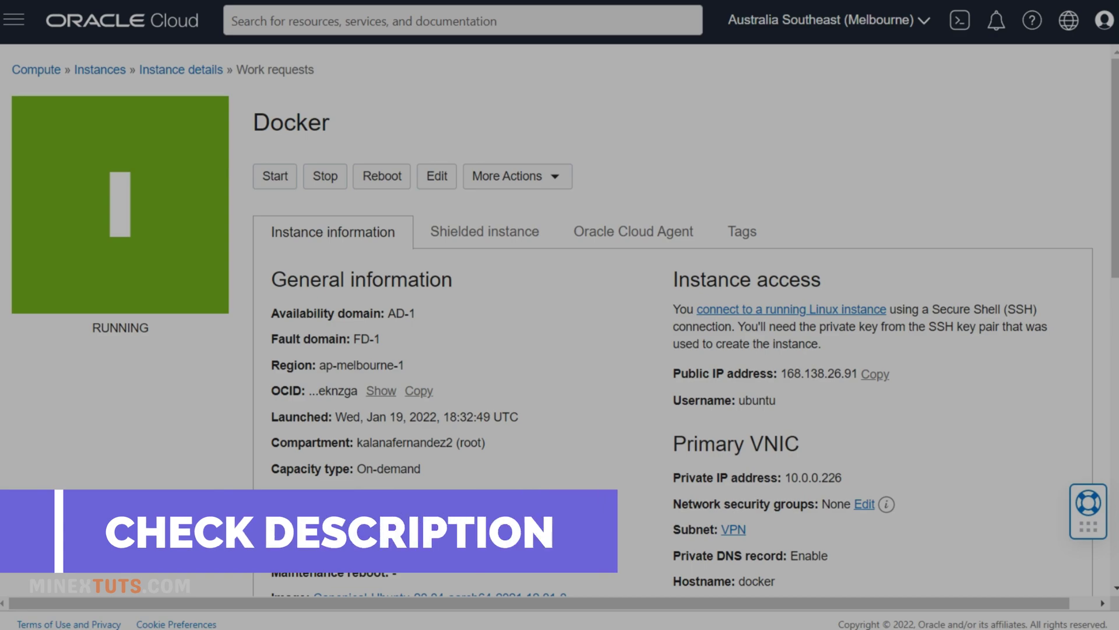
pyautogui.scroll(-10, 457, 522)
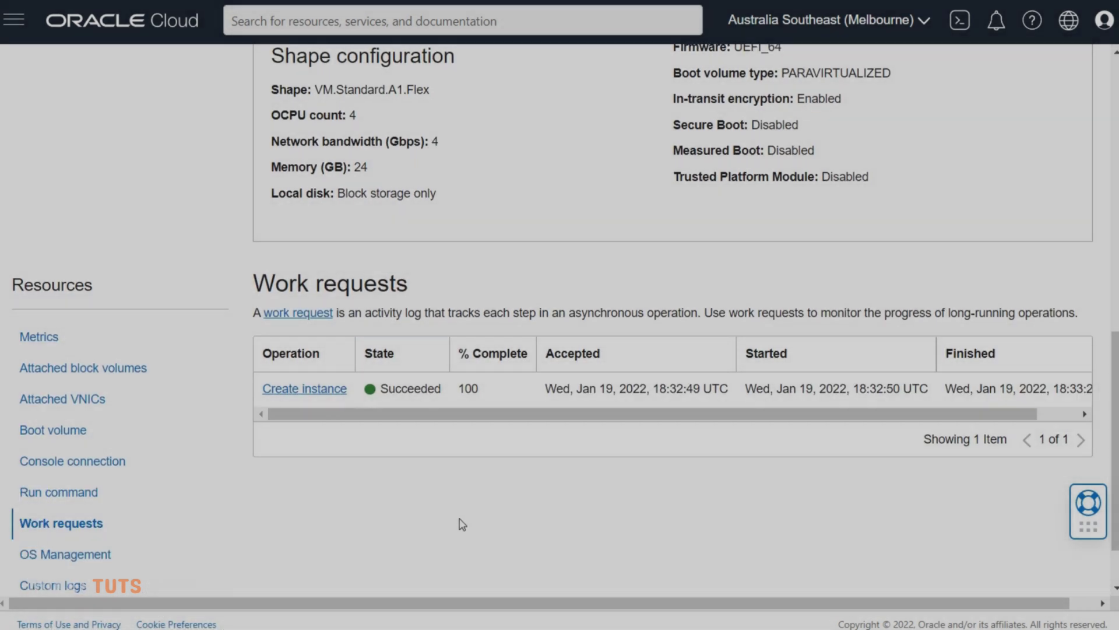
pyautogui.scroll(10, 467, 519)
pyautogui.press('super')
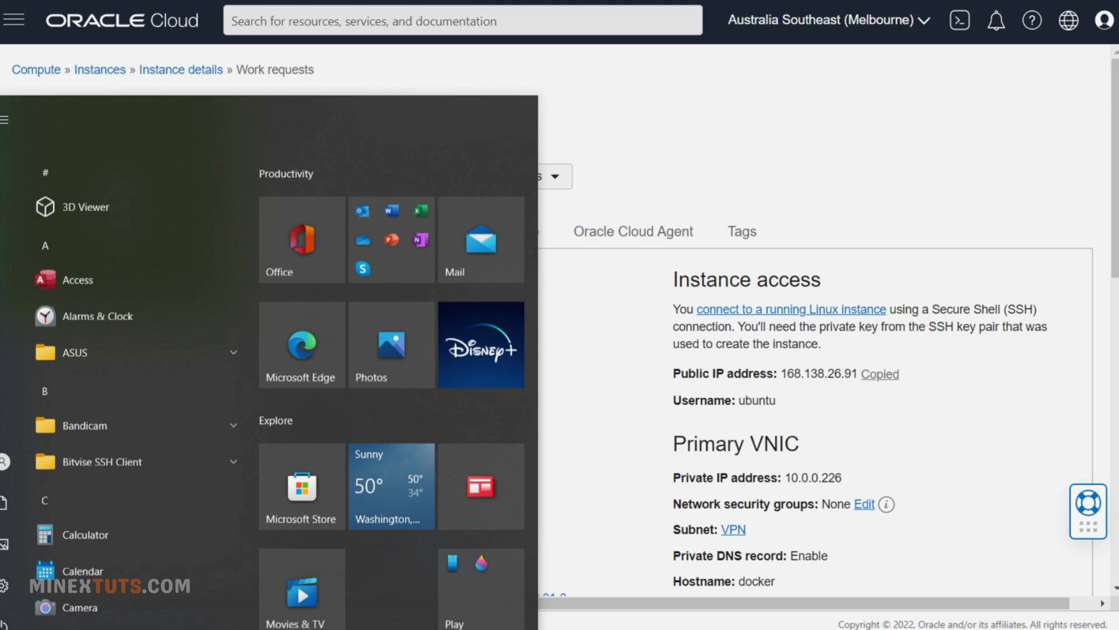
pyautogui.click(629, 344)
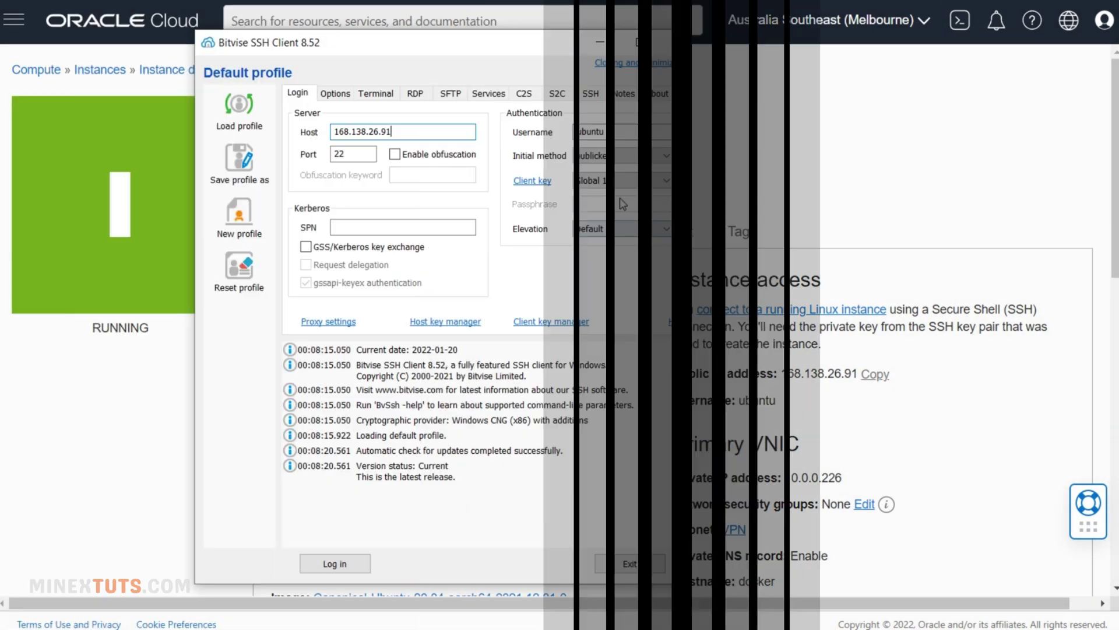
# Log in to 168.138.26.91 with client key Global 15, accepting and saving the host key
pyautogui.click(623, 180)
pyautogui.click(607, 312)
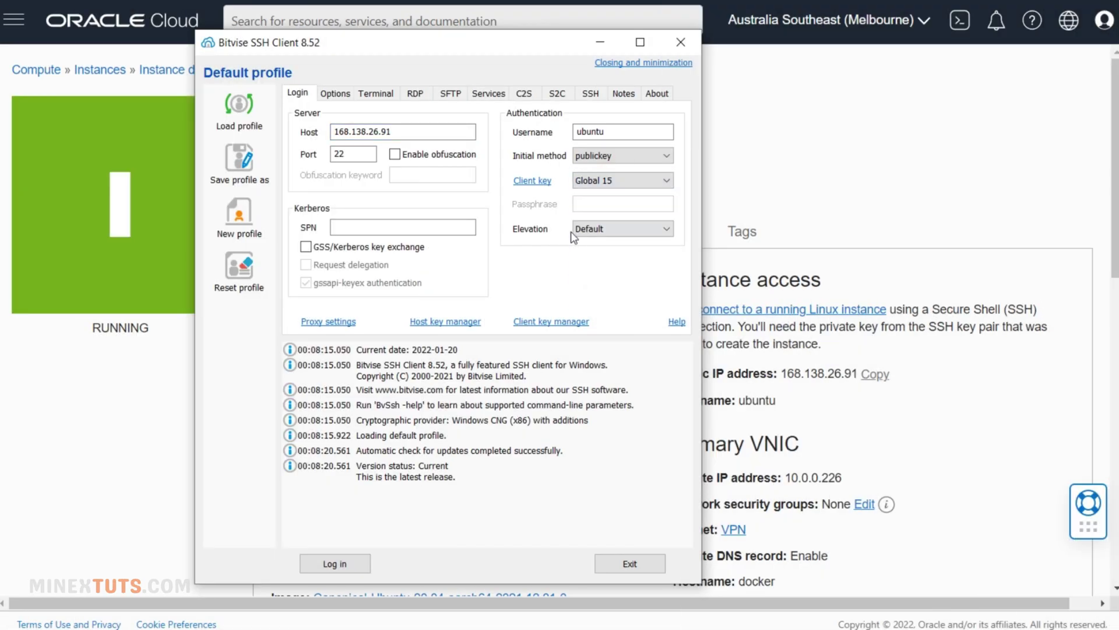
pyautogui.click(344, 565)
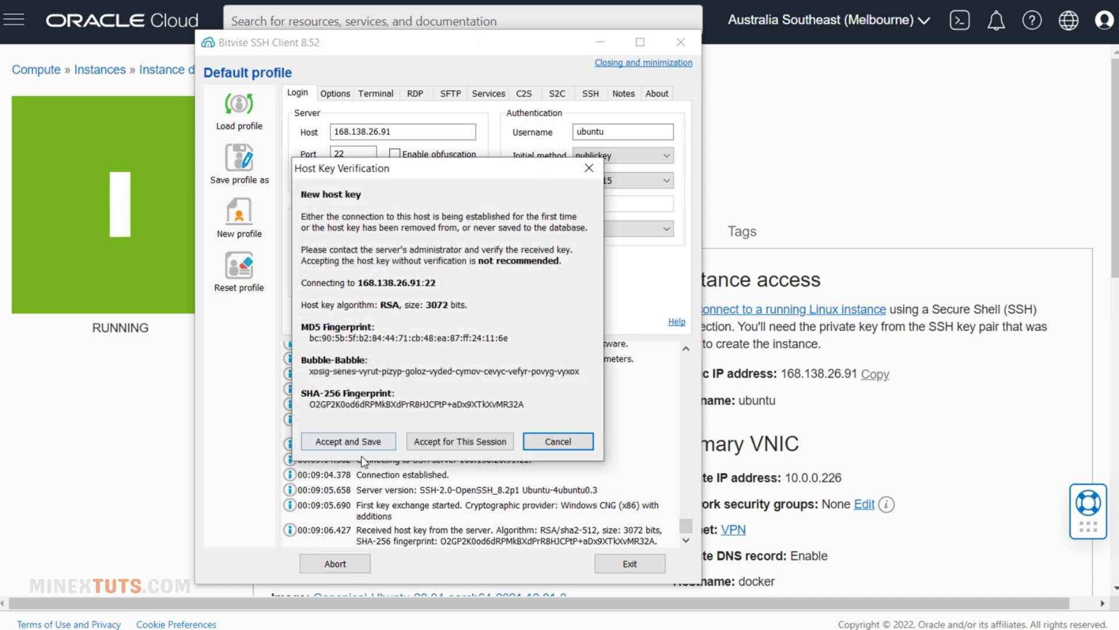
pyautogui.click(346, 446)
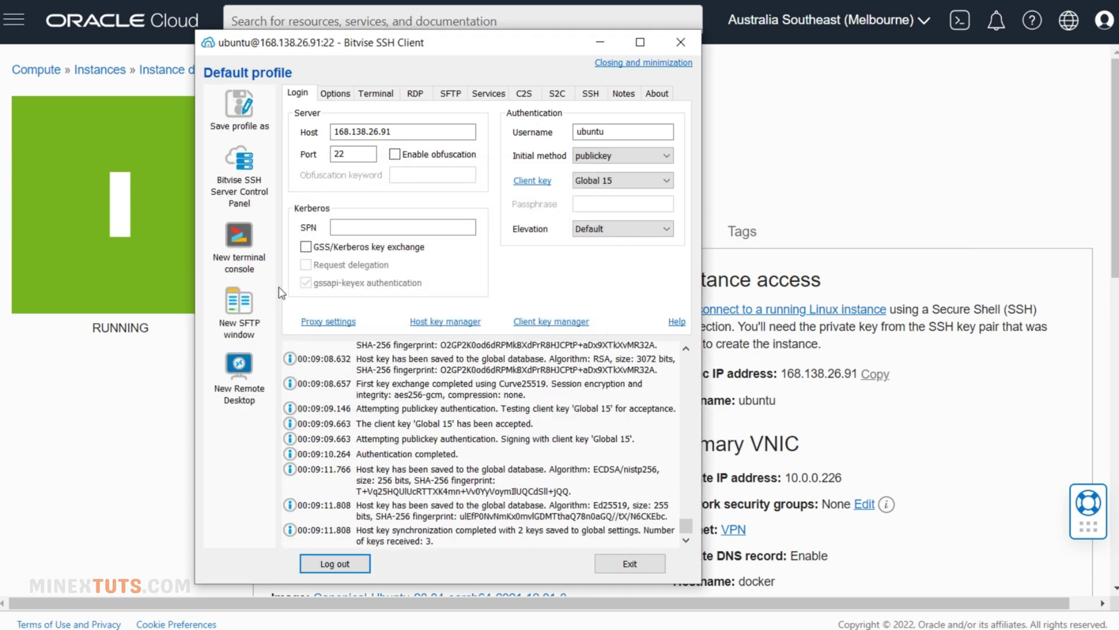
# Open a terminal console widened to 138 columns and switch to root with sudo -i
pyautogui.click(243, 248)
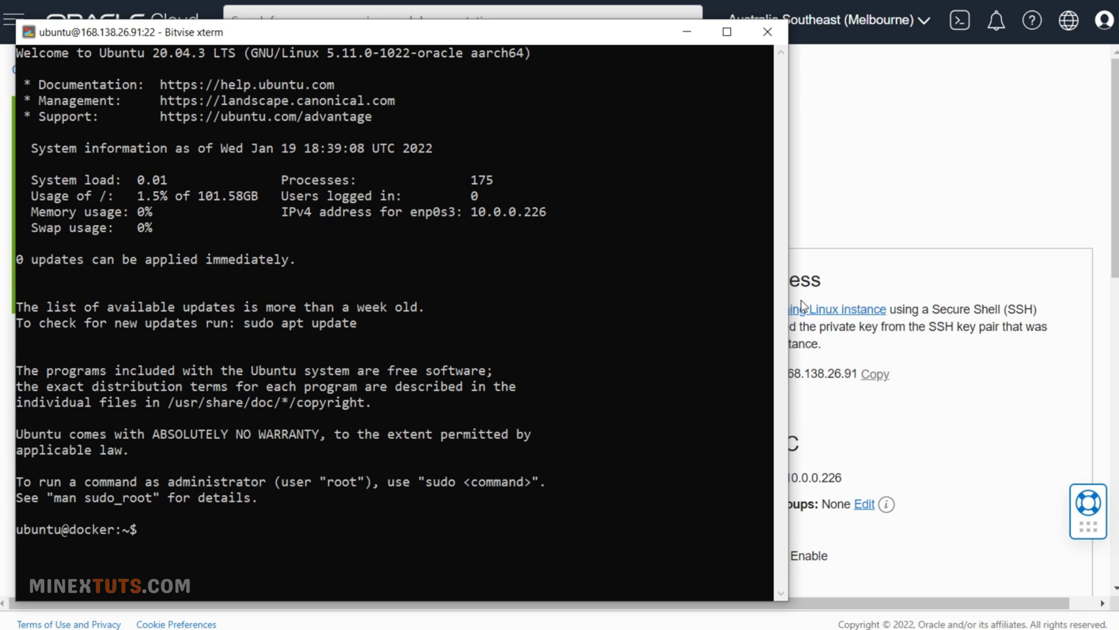
pyautogui.moveTo(801, 299); pyautogui.dragTo(1080, 308)
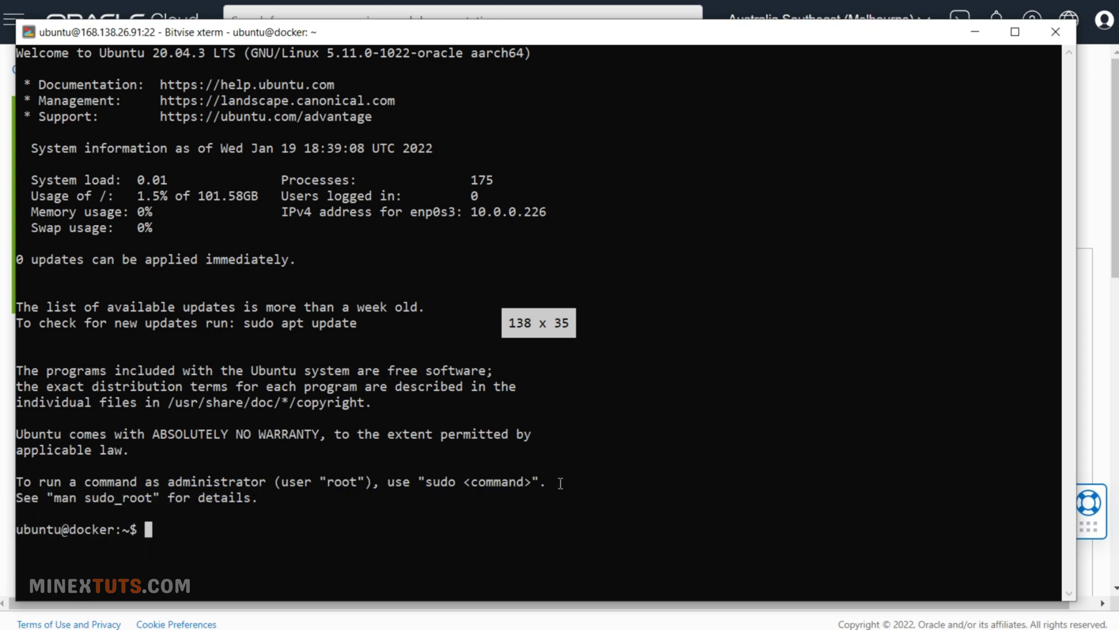
pyautogui.write('sudo ')
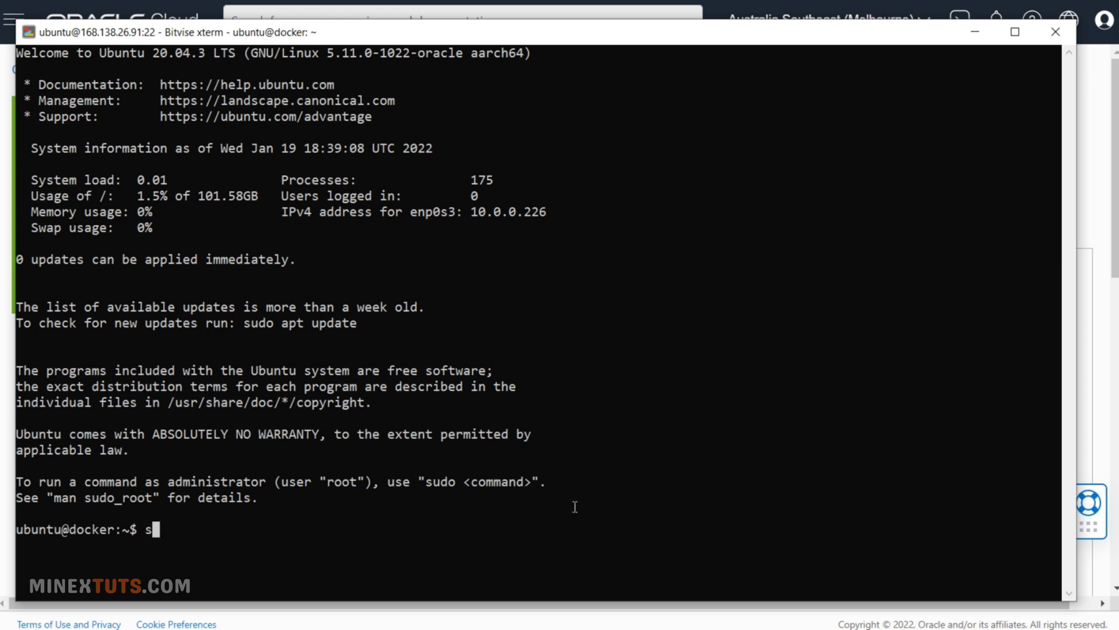
pyautogui.write('-i')
pyautogui.press('Return')
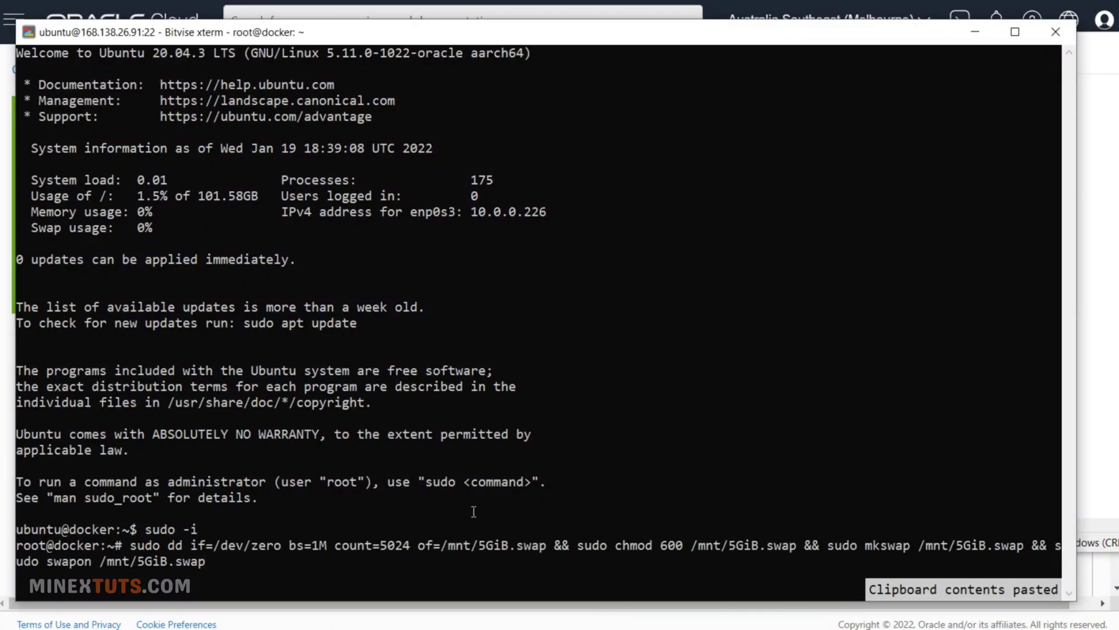
# Create and enable the 5 GiB swap file /mnt/5GiB.swap, then check /proc/swaps
pyautogui.press('Return')
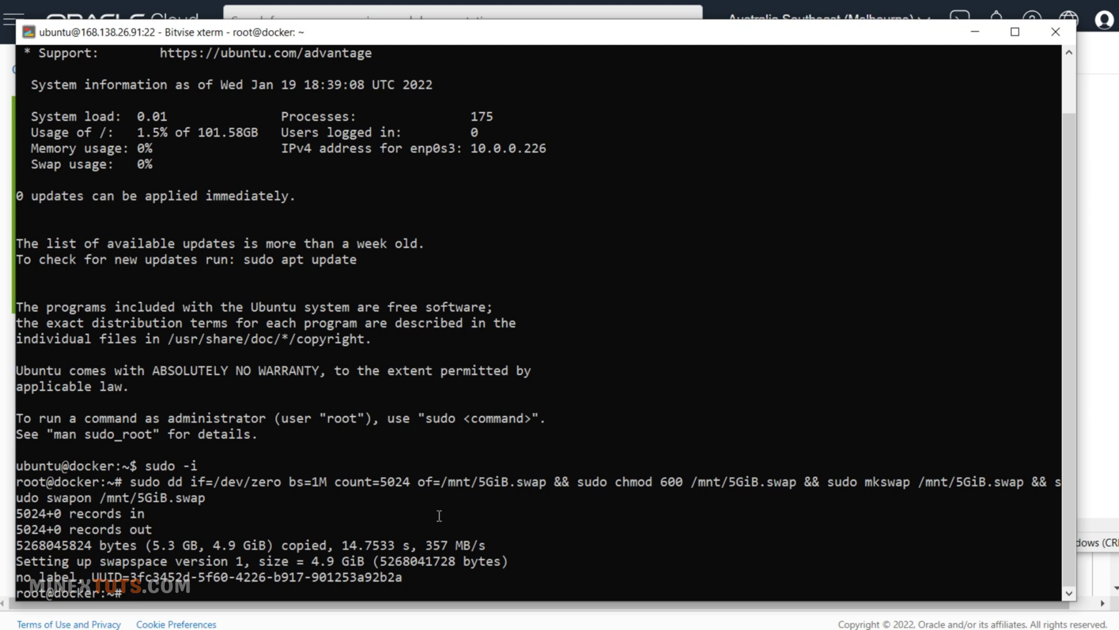
pyautogui.rightClick(247, 492)
pyautogui.press('Return')
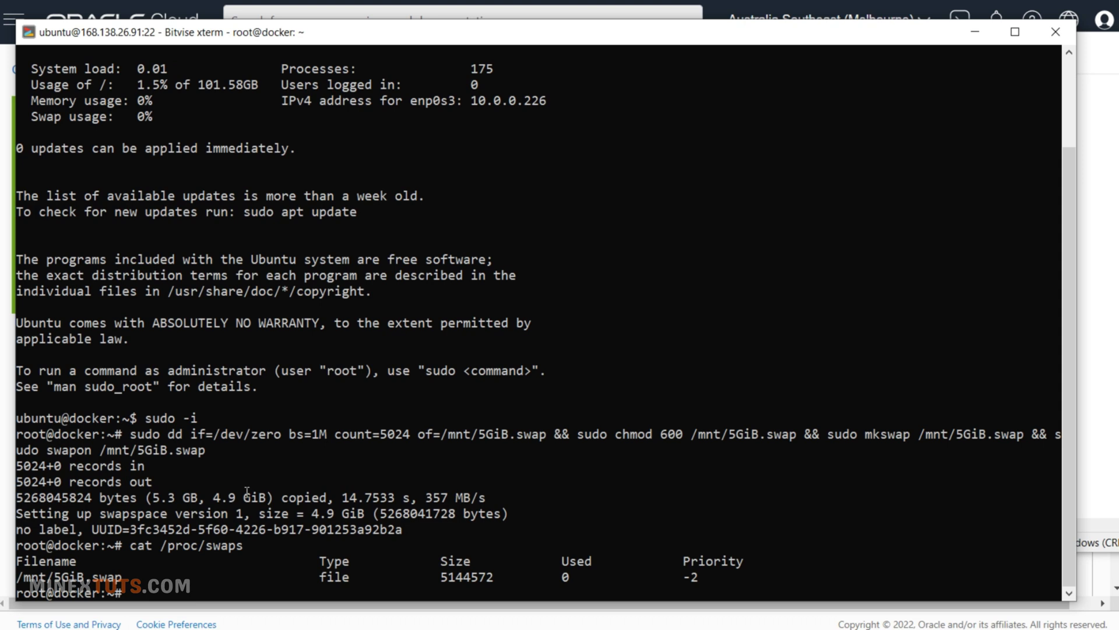
# Clear the screen and append the swap entry to /etc/fstab with tee -a
pyautogui.hotkey('ctrl', 'l')
pyautogui.rightClick(373, 113)
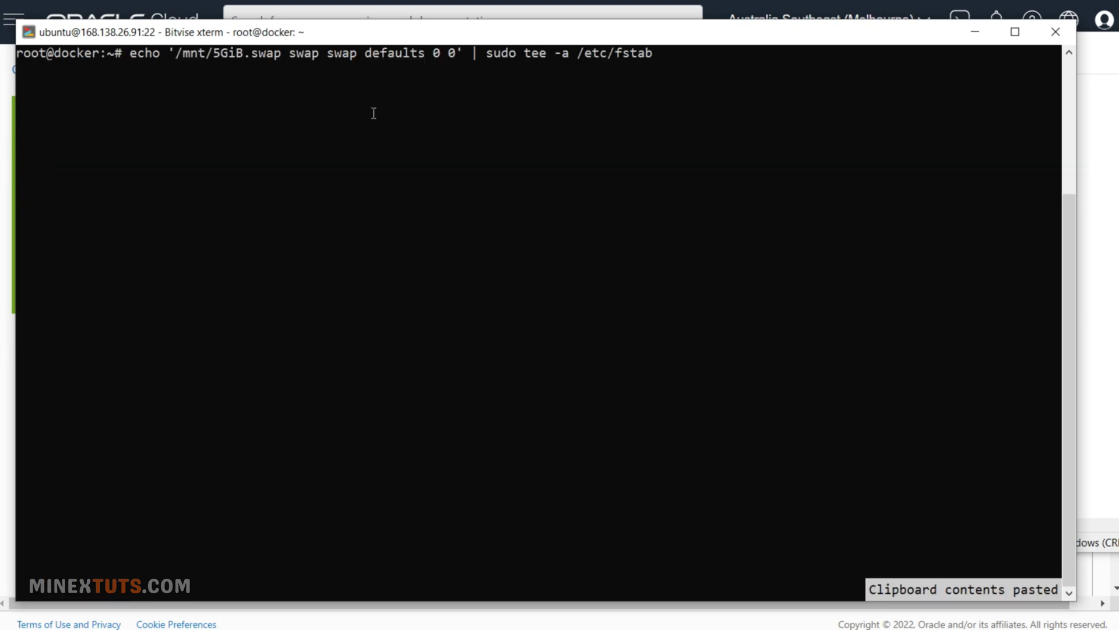
pyautogui.press('Return')
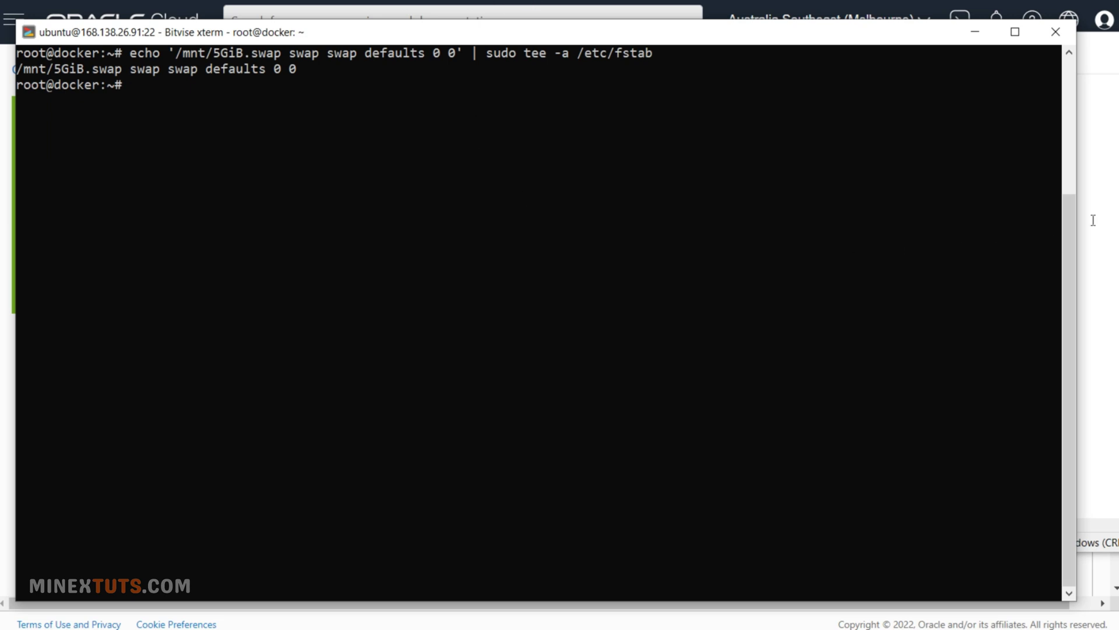
# Run sudo apt update && sudo apt upgrade, confirm with y and accept the iptables-persistent prompt
pyautogui.rightClick(330, 187)
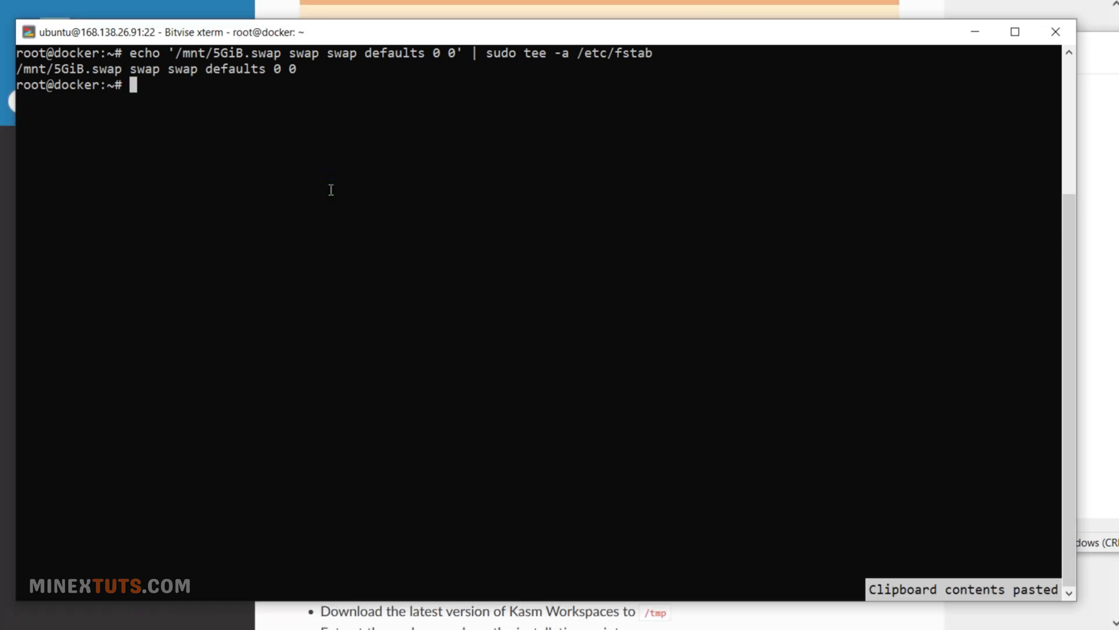
pyautogui.press('Return')
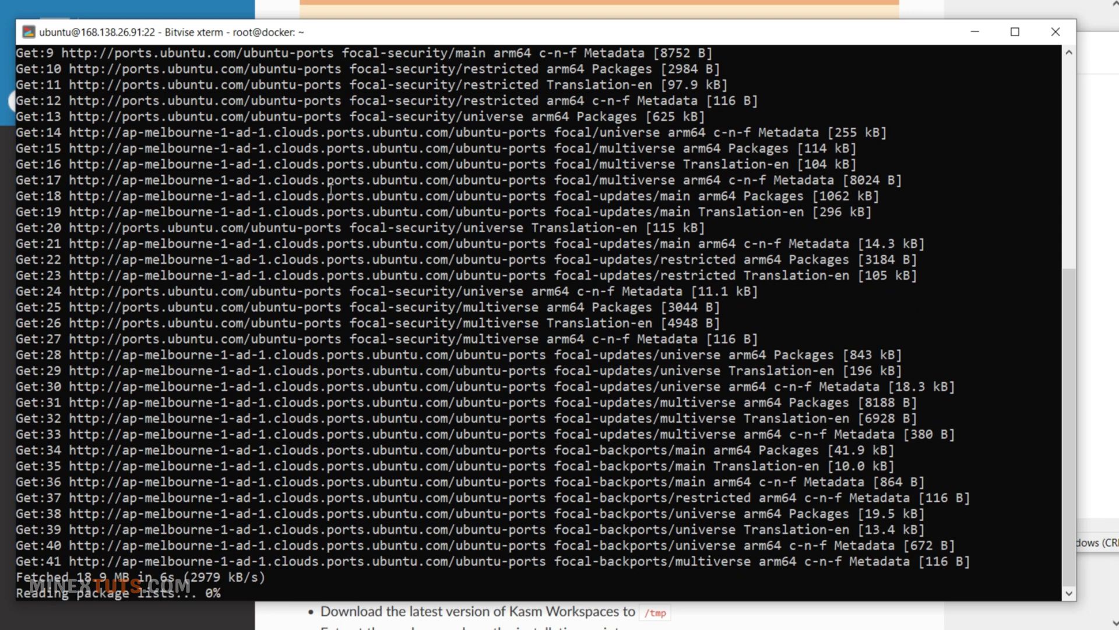
pyautogui.write('y')
pyautogui.press('Return')
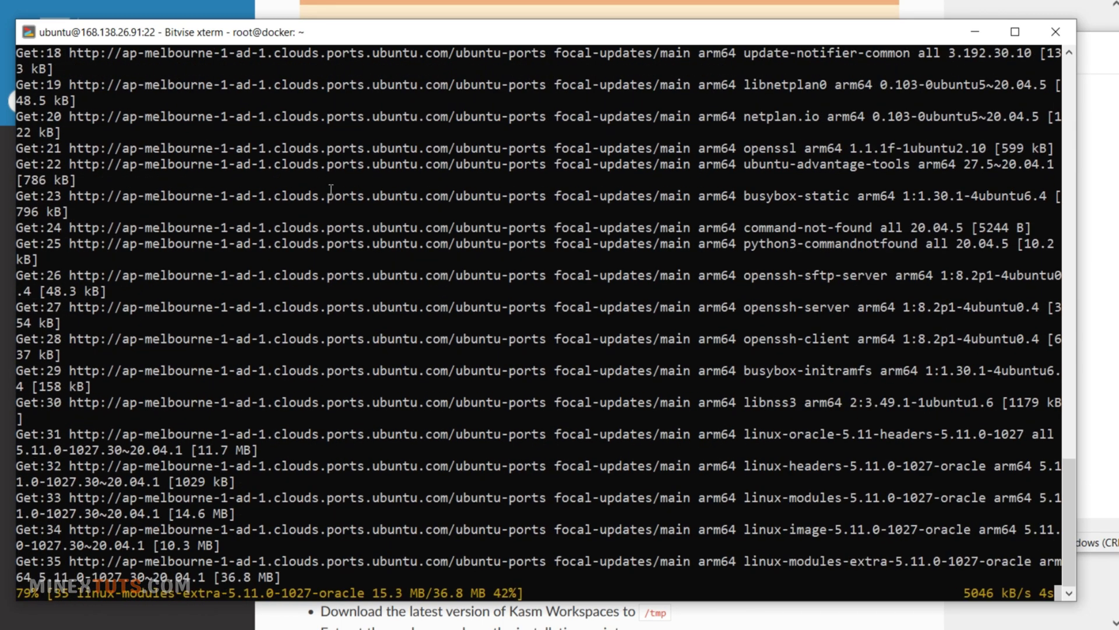
pyautogui.press('Return')
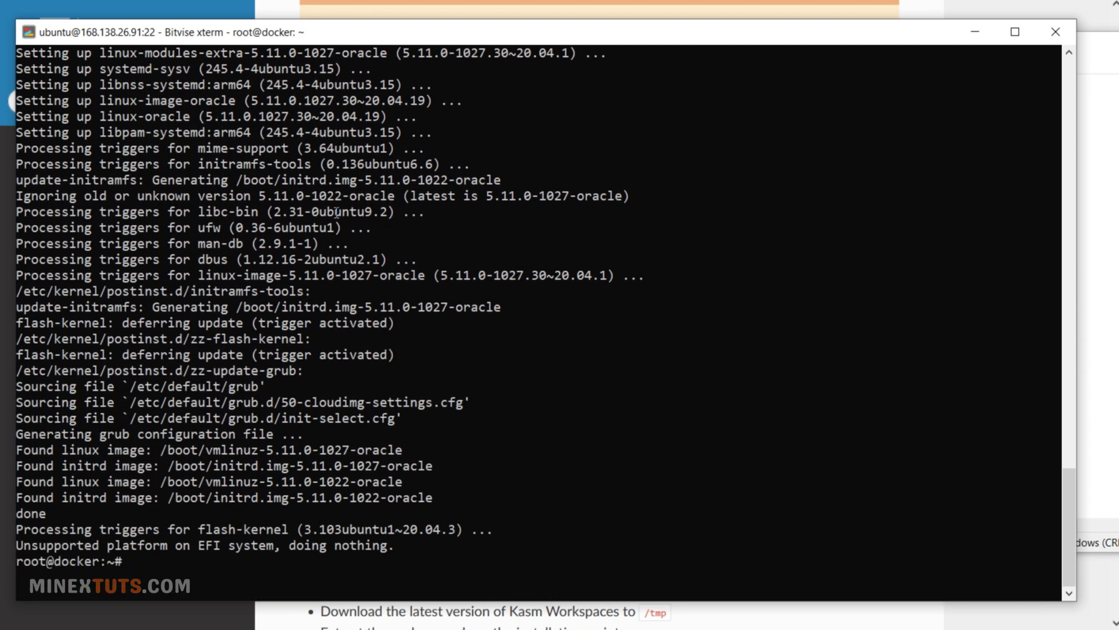
pyautogui.write('clea')
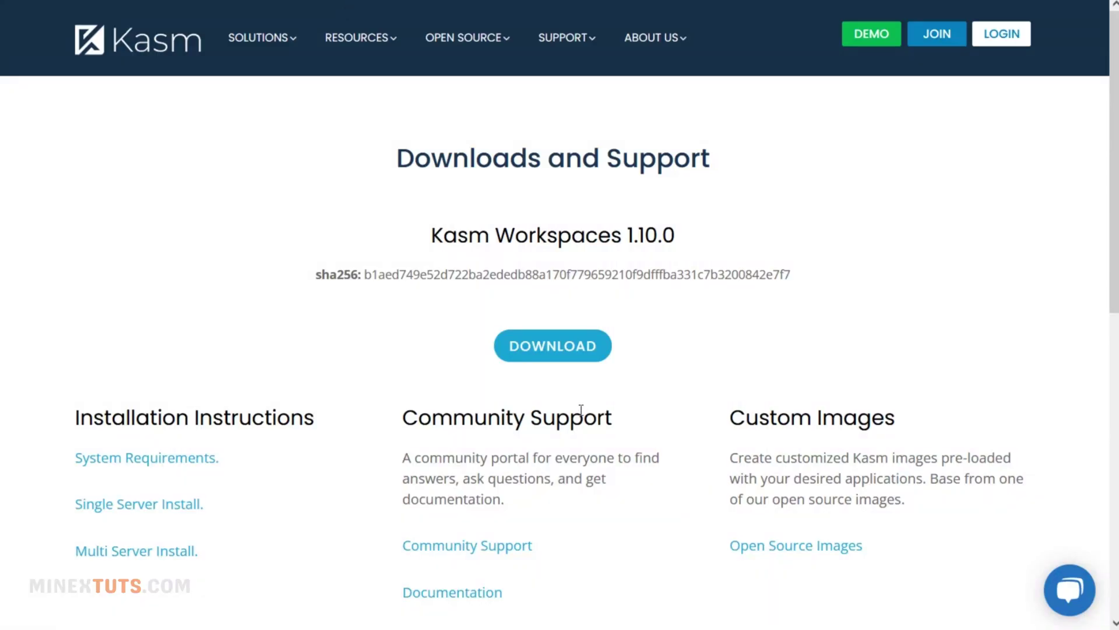
# Copy the Kasm 1.10.0 download link into Notepad as a wget command
pyautogui.rightClick(561, 351)
pyautogui.click(596, 525)
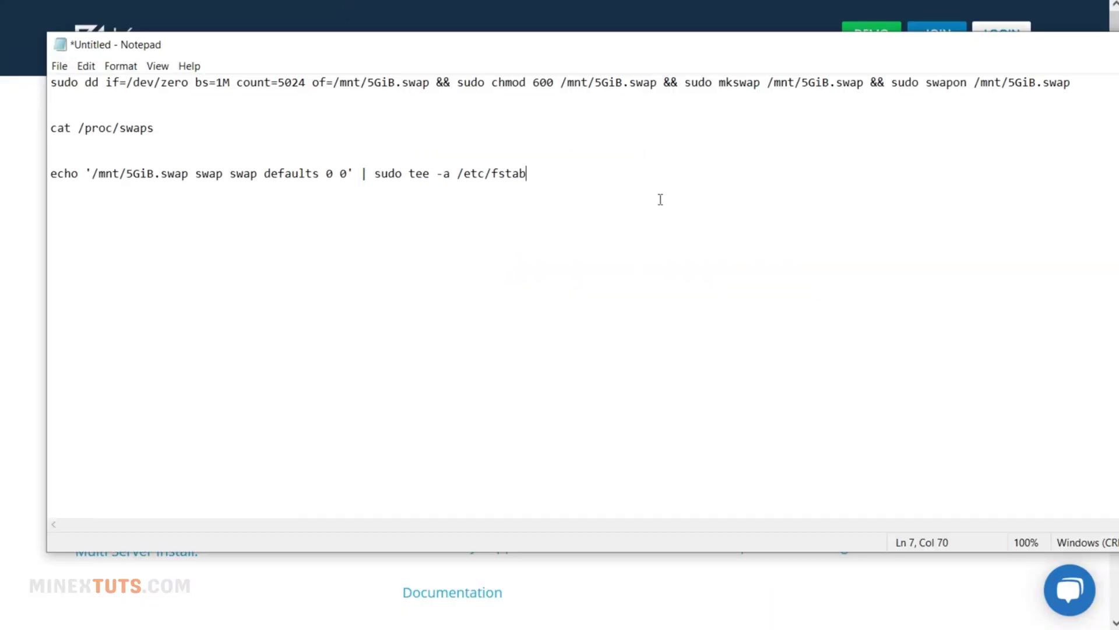
pyautogui.press('Return')
pyautogui.press('Return')
pyautogui.press('Return')
pyautogui.hotkey('ctrl', 'v')
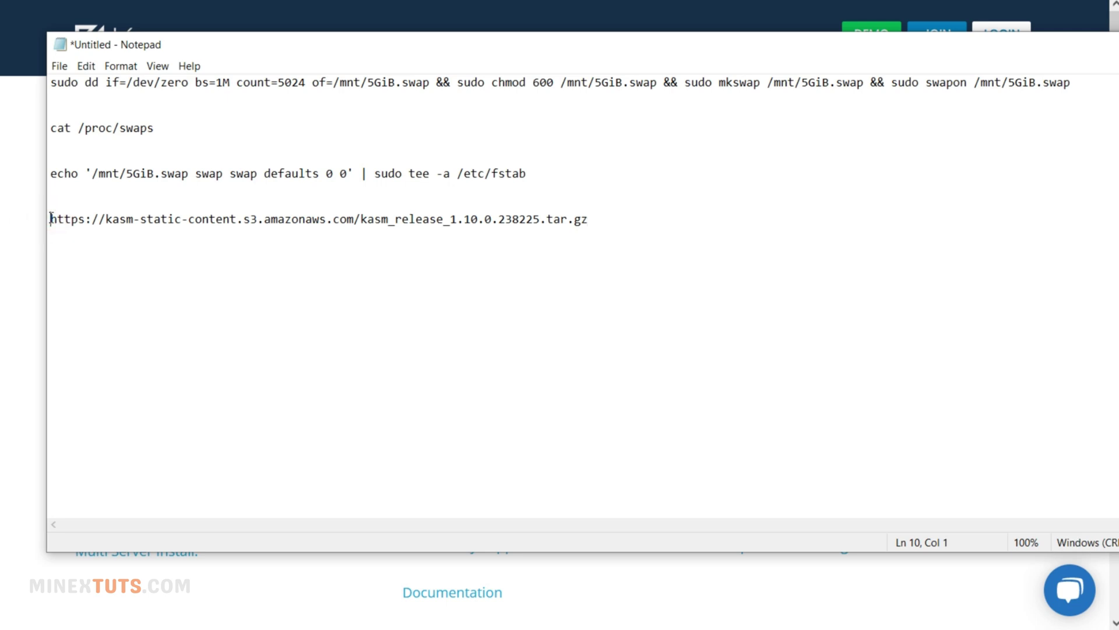
pyautogui.write('wget')
# Run the wget command in the server terminal to download the Kasm archive
pyautogui.moveTo(639, 220); pyautogui.dragTo(50, 220)
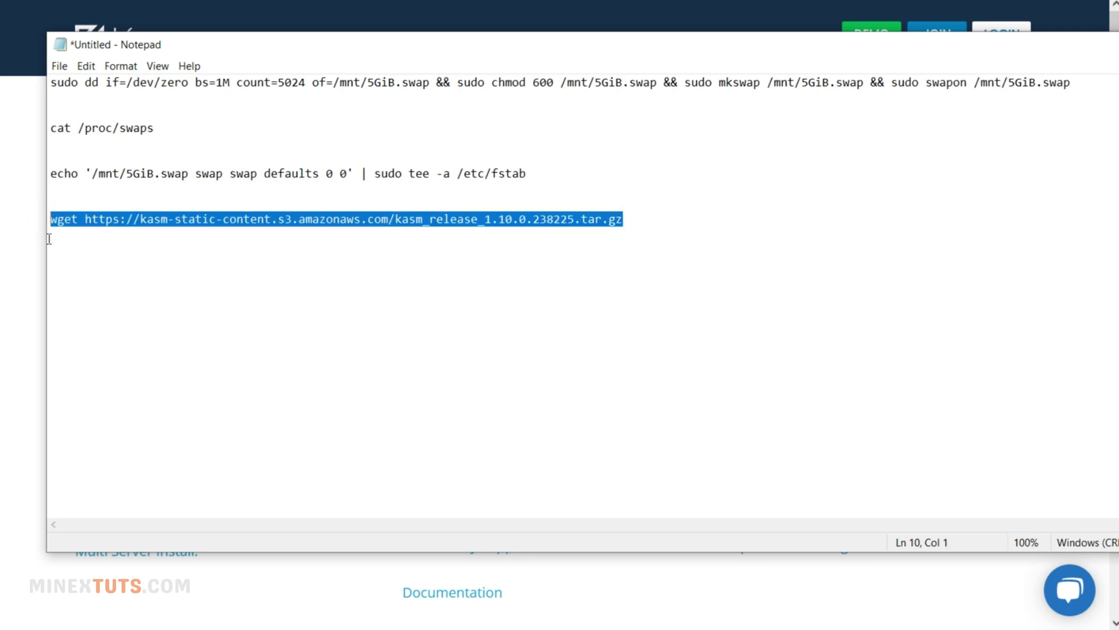
pyautogui.rightClick(96, 221)
pyautogui.click(129, 267)
pyautogui.hotkey('alt', 'Tab')
pyautogui.rightClick(672, 263)
pyautogui.press('Return')
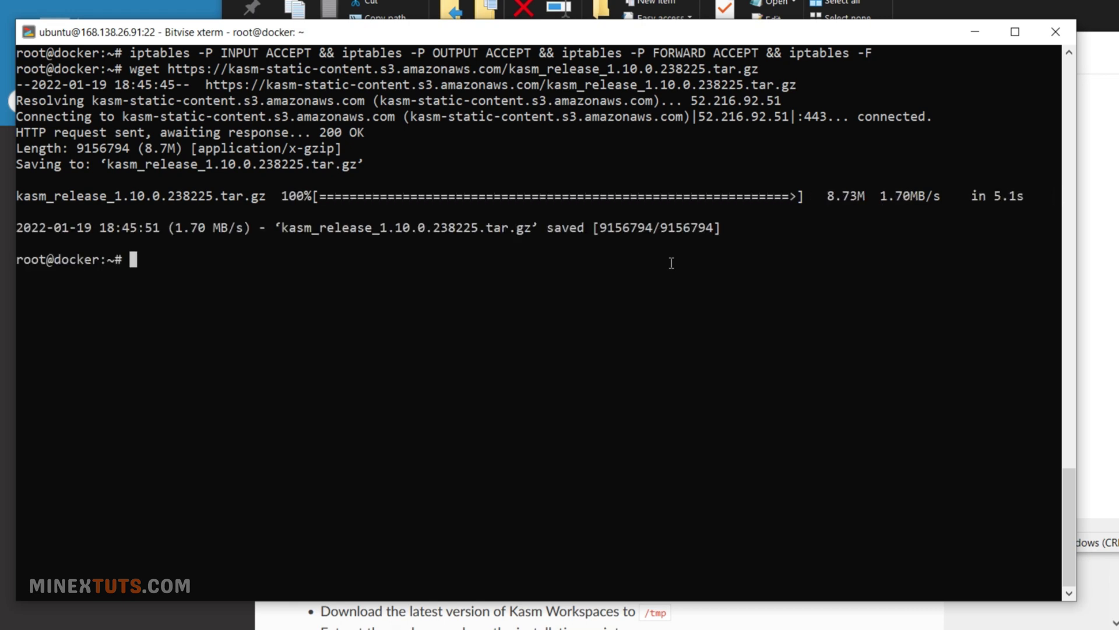
# List root's home, extract kasm_release*.tar.gz with tar -xf, and list again to confirm
pyautogui.write('ls')
pyautogui.press('Return')
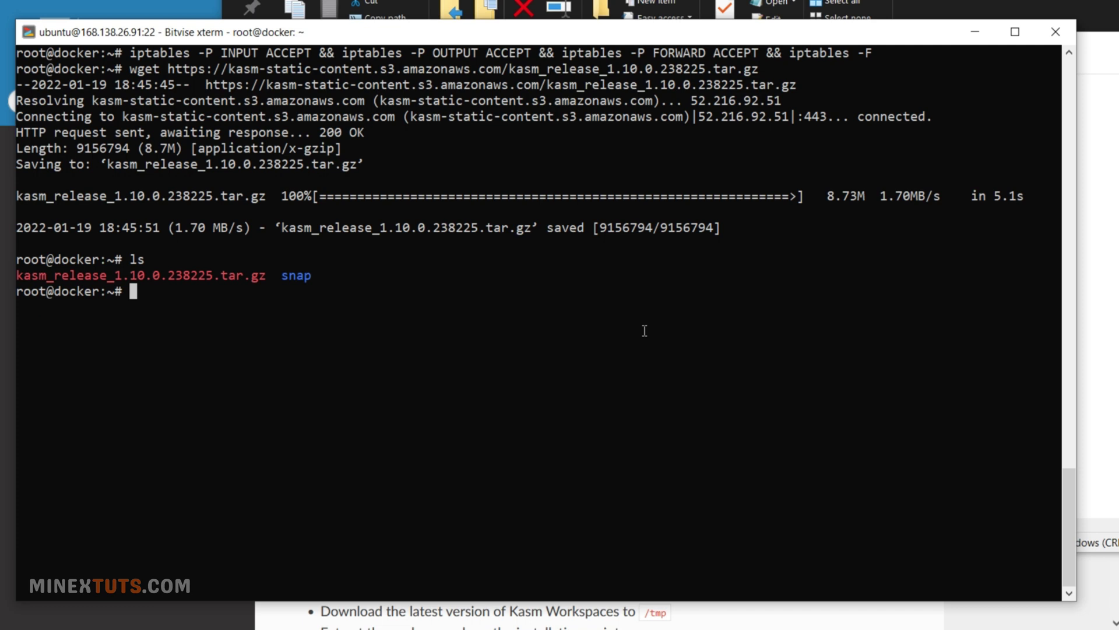
pyautogui.rightClick(335, 351)
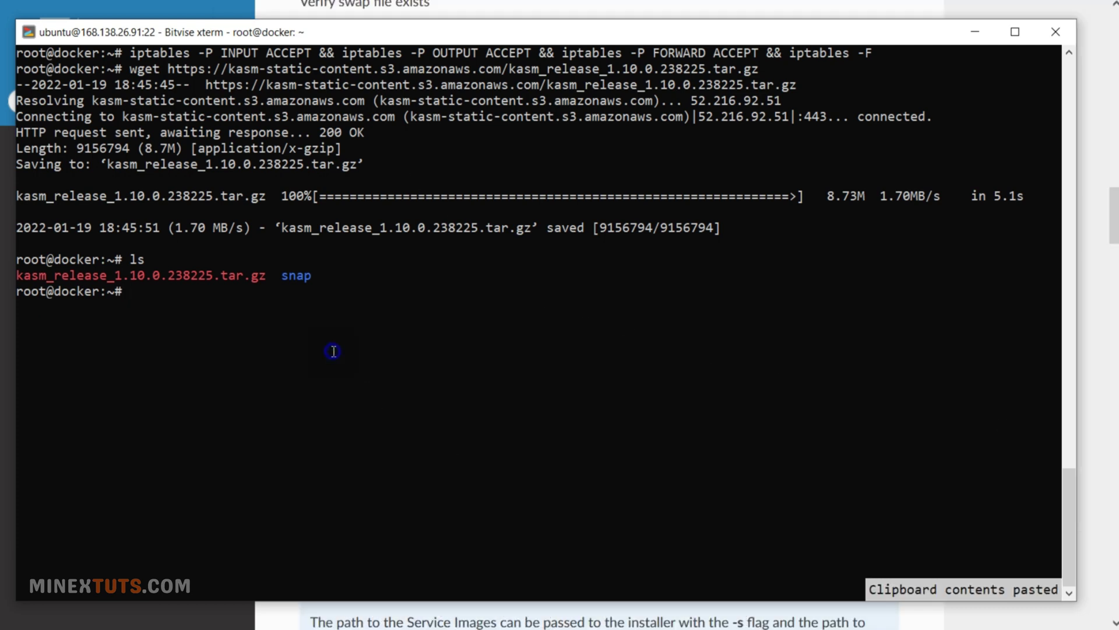
pyautogui.press('Return')
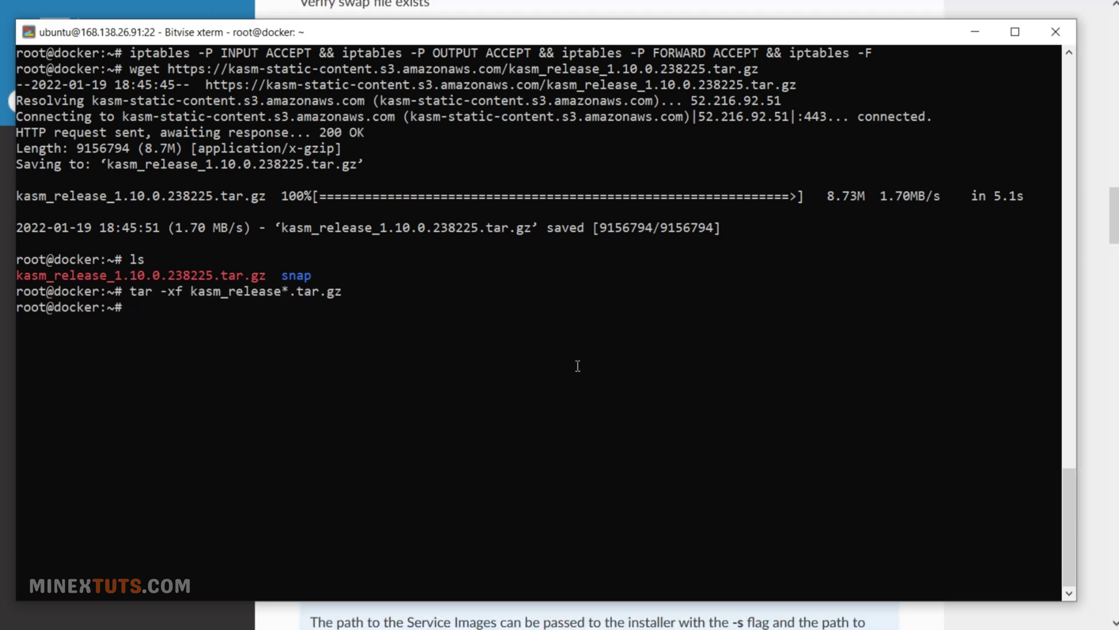
pyautogui.write('ls')
pyautogui.press('Return')
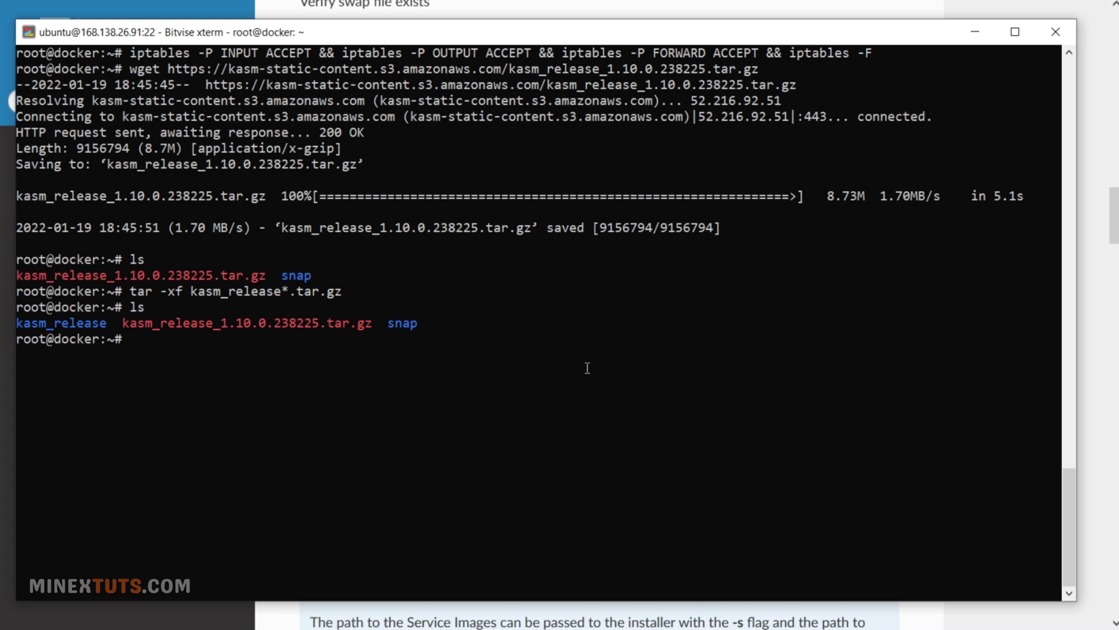
# Run sudo bash kasm_release/install.sh and accept the licence agreement
pyautogui.rightClick(543, 383)
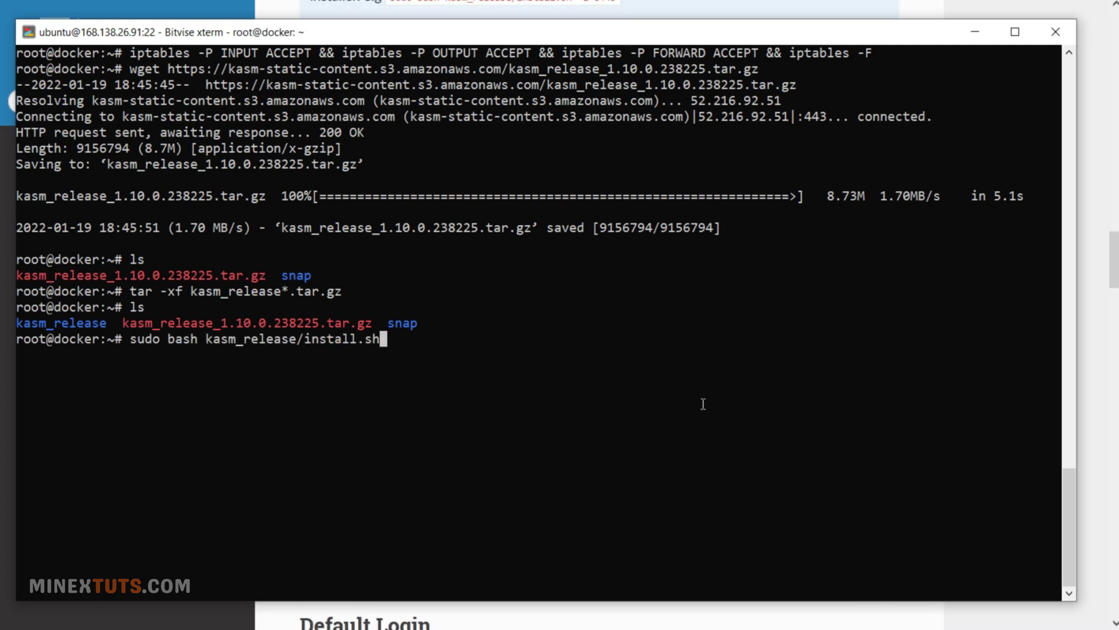
pyautogui.press('Return')
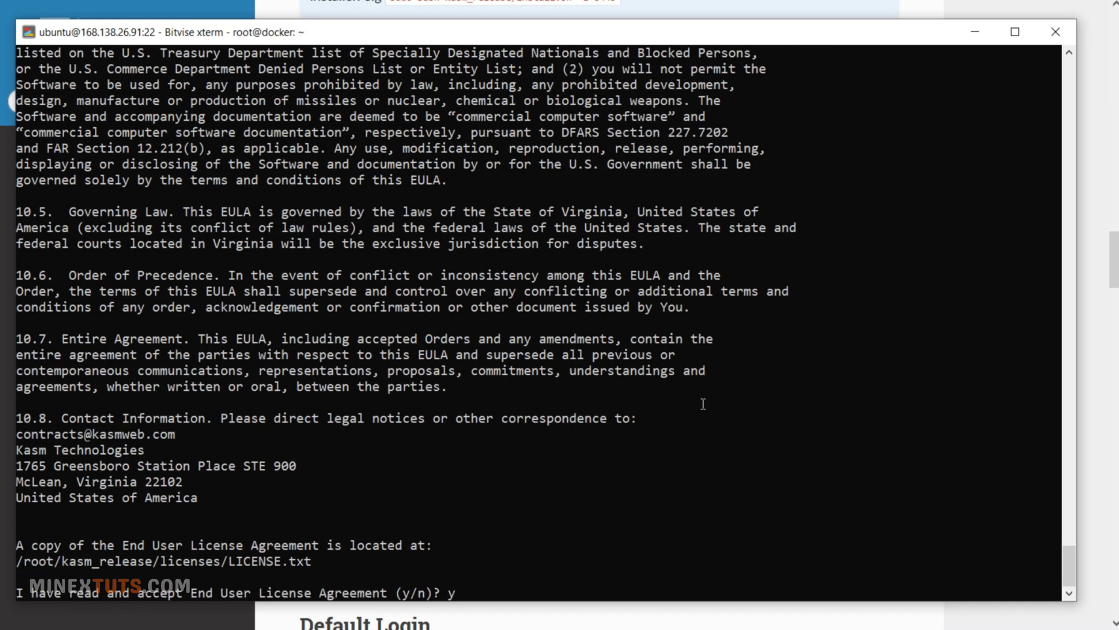
pyautogui.press('Return')
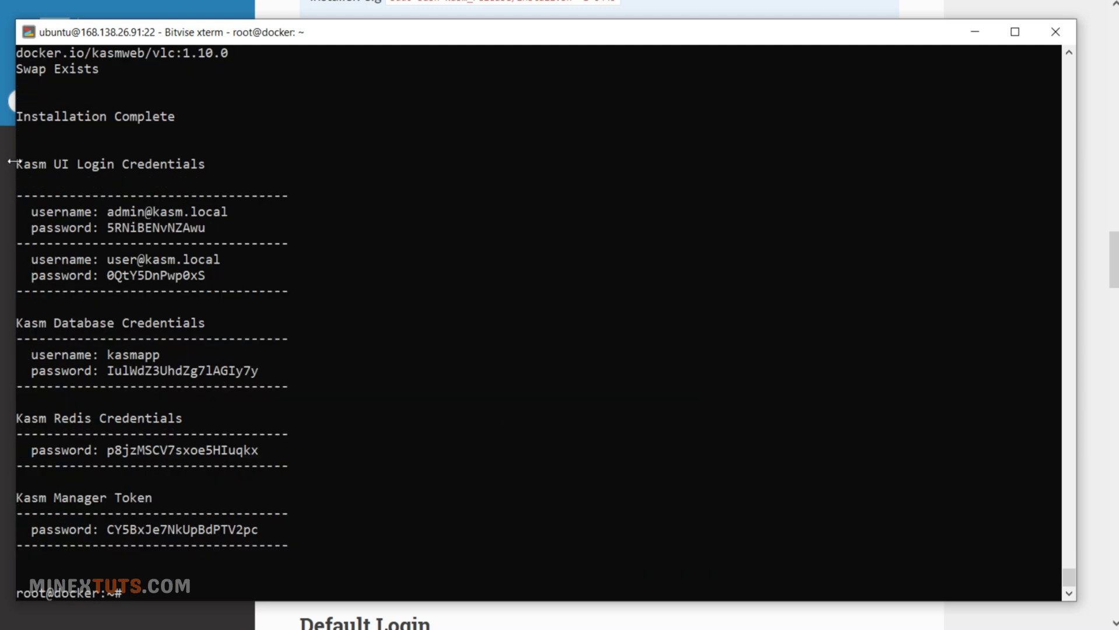
# Copy the installer's generated credentials block into Notepad below the setup commands
pyautogui.moveTo(20, 119); pyautogui.dragTo(352, 549)
pyautogui.hotkey('ctrl', 'c')
pyautogui.hotkey('alt', 'Tab')
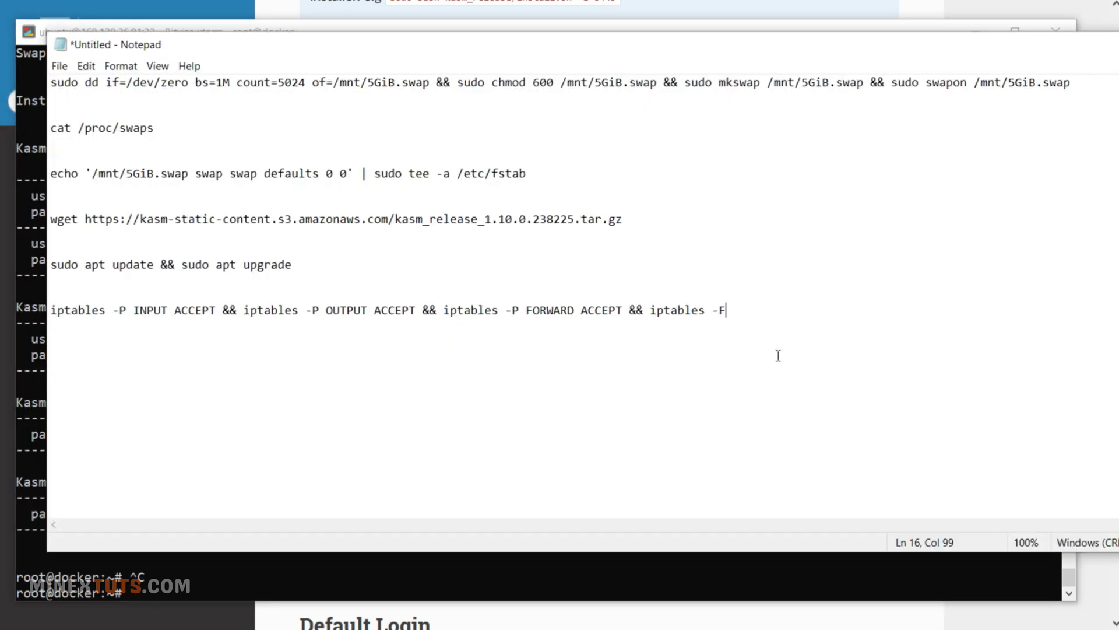
pyautogui.hotkey('ctrl', 'v')
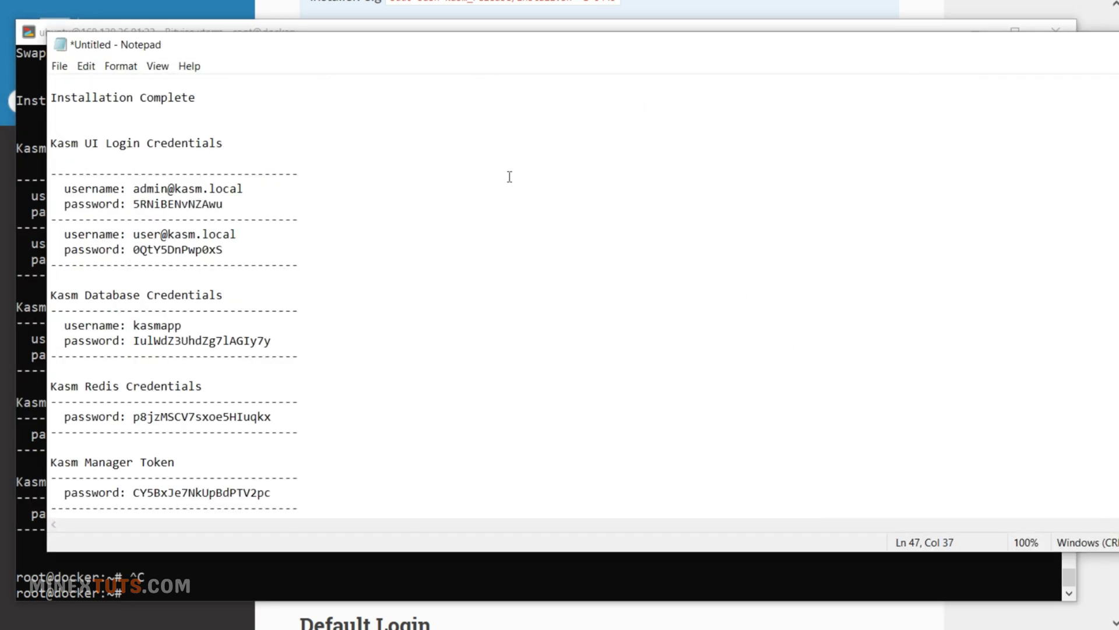
pyautogui.rightClick(269, 180)
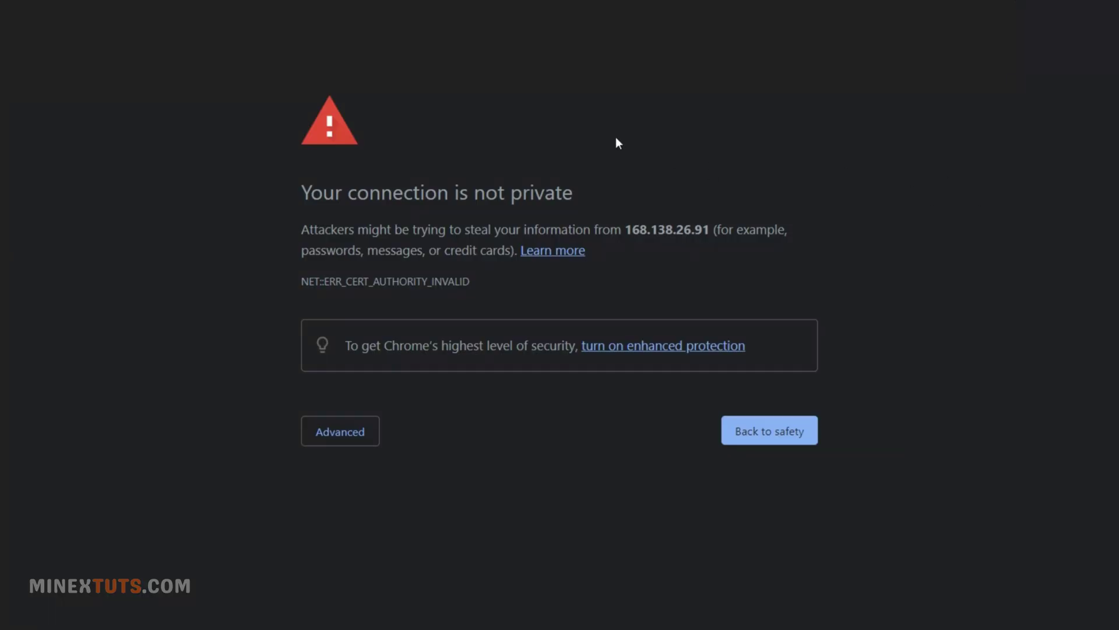
# Expand the Advanced options on Chrome's certificate warning for 168.138.26.91
pyautogui.click(368, 443)
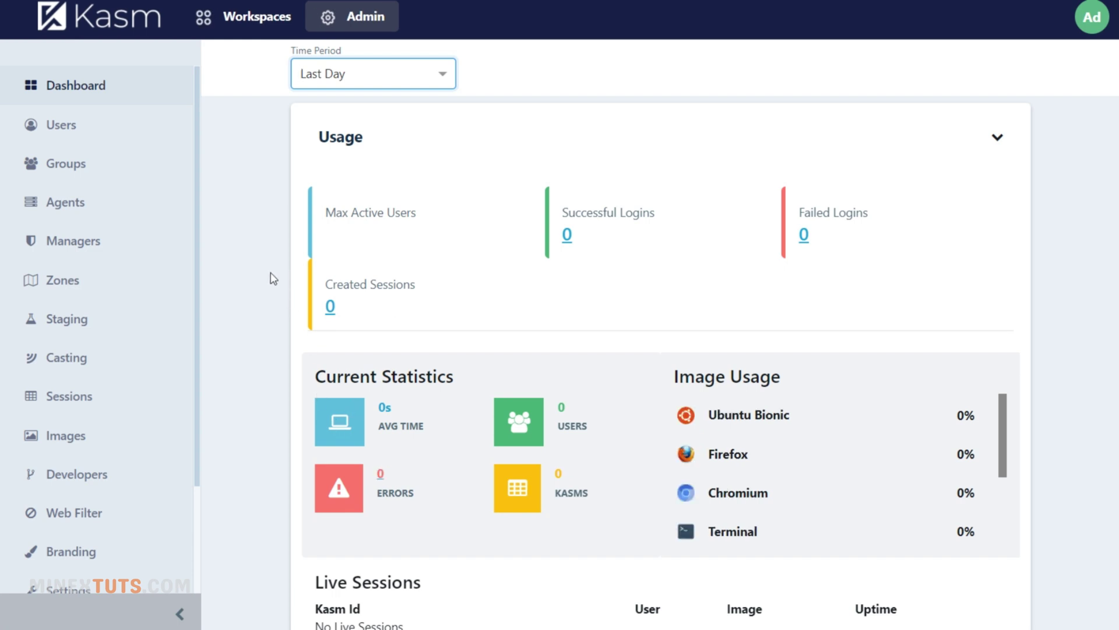
# Leave the admin dashboard for the Workspaces apps list and launch the Chromium workspace
pyautogui.scroll(-15, 269, 278)
pyautogui.scroll(15, 268, 278)
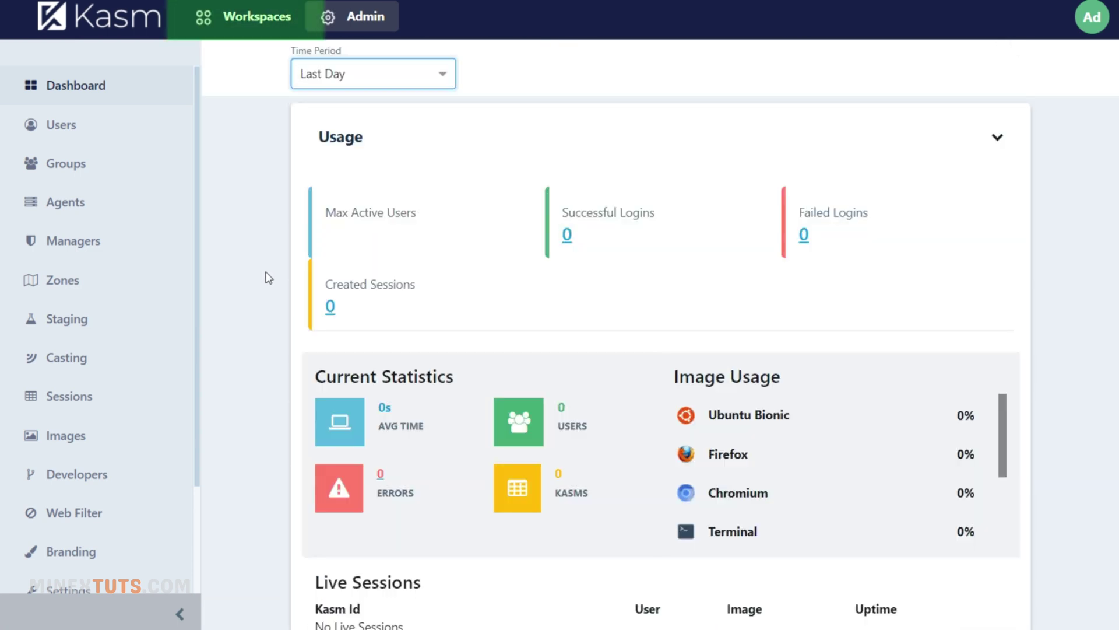
pyautogui.click(273, 23)
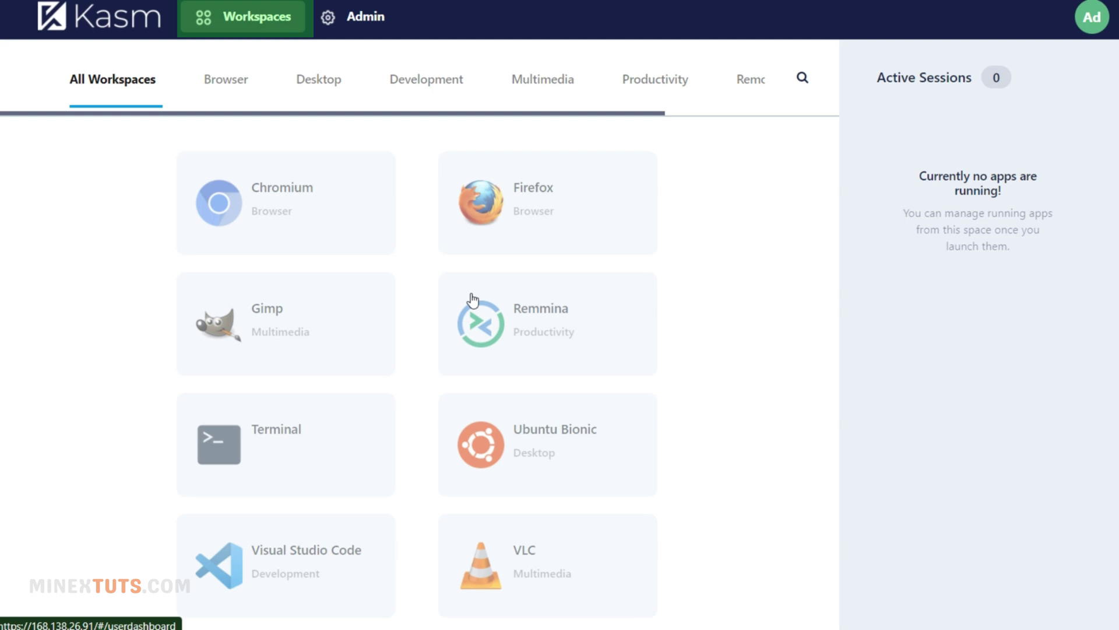
pyautogui.scroll(-3, 592, 417)
pyautogui.scroll(3, 324, 354)
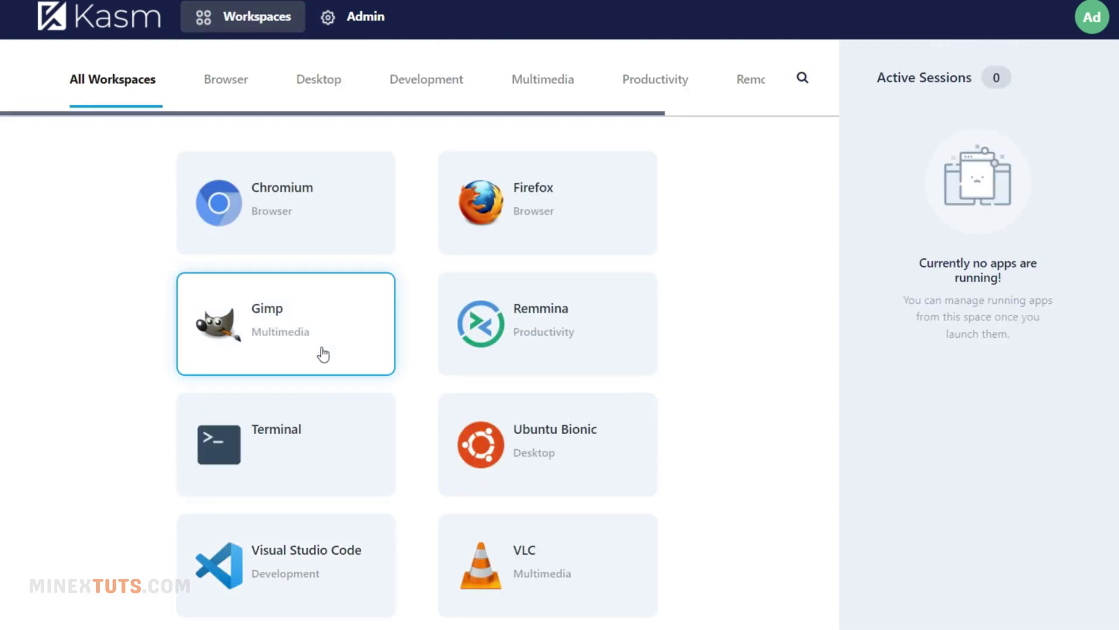
pyautogui.scroll(-3, 395, 359)
pyautogui.scroll(3, 355, 220)
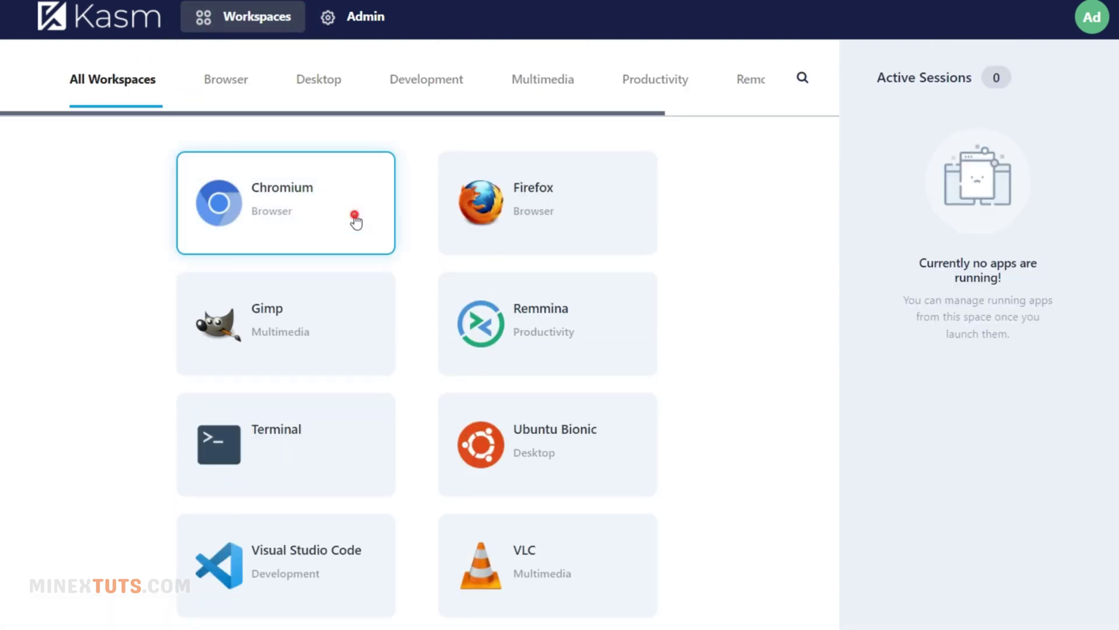
pyautogui.click(355, 220)
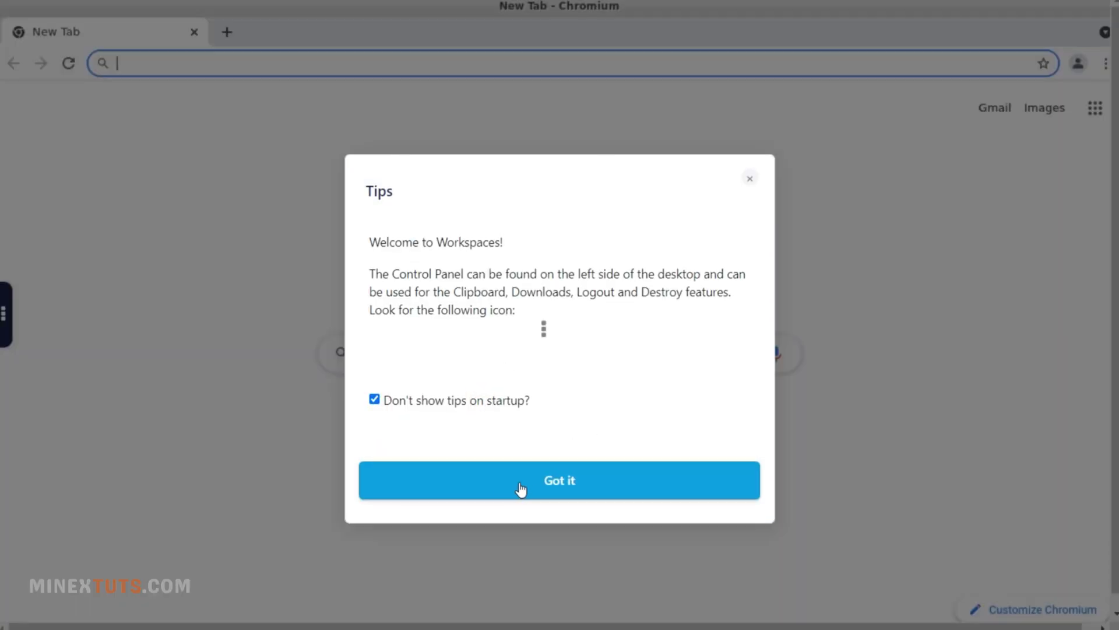
# Dismiss Chromium's welcome tips, launch an Ubuntu Bionic desktop, and open its Applications menu
pyautogui.click(520, 489)
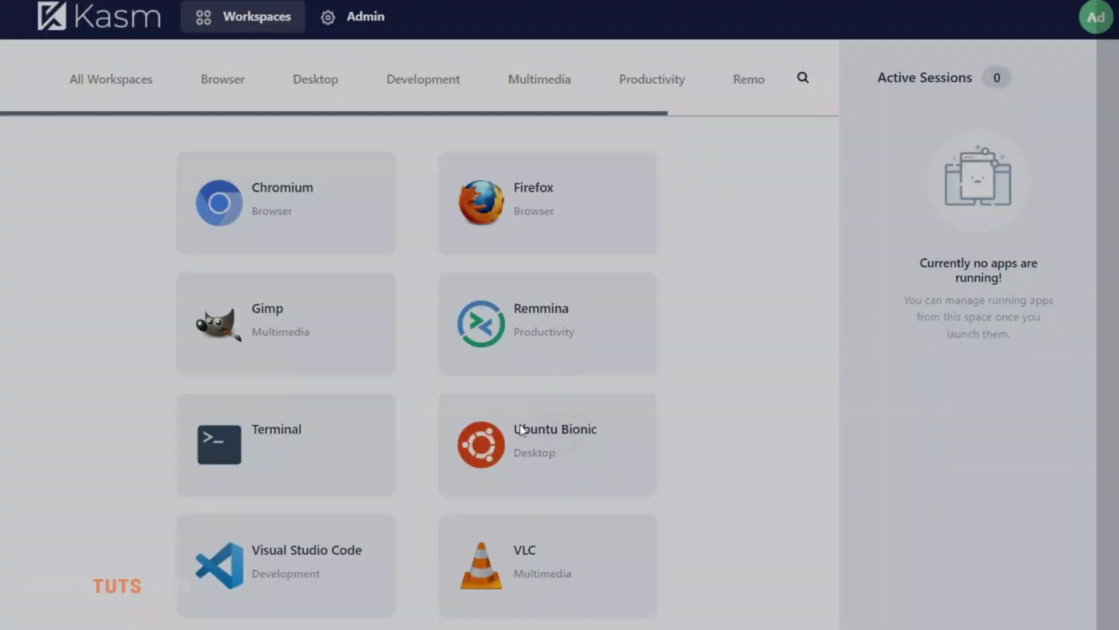
pyautogui.click(520, 429)
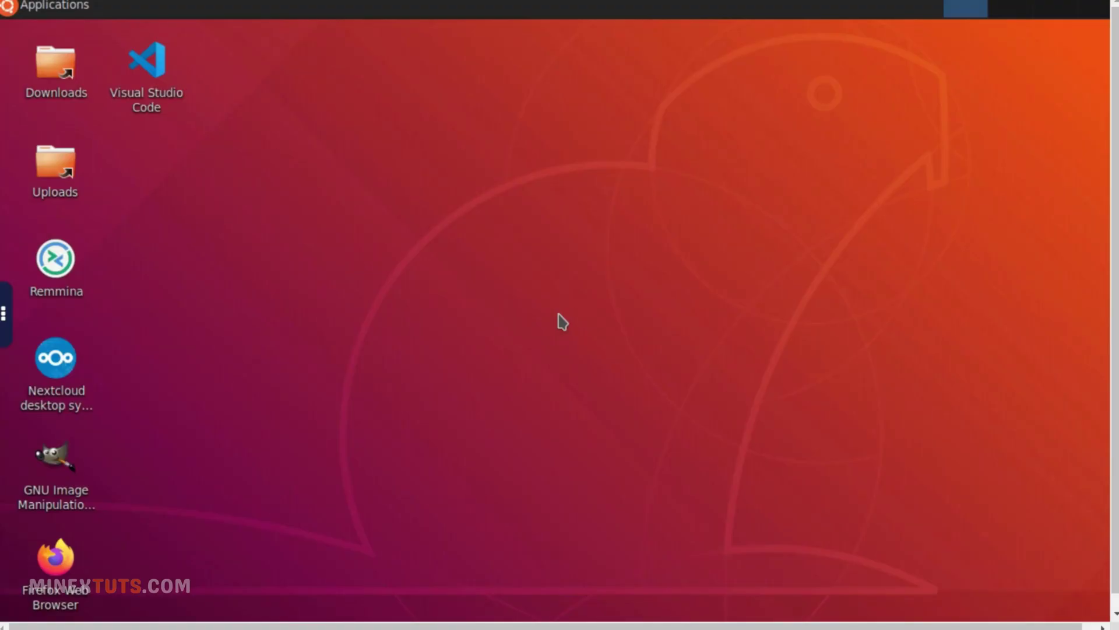
pyautogui.click(46, 7)
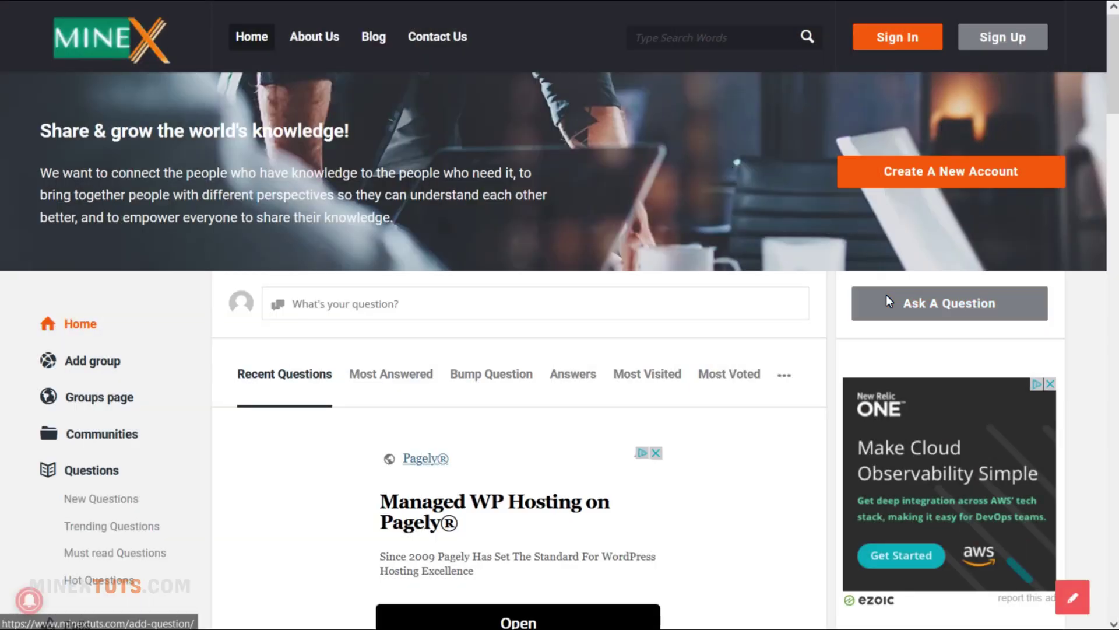
# Open the Ask A Question form and review its fields down to the captcha and Publish button
pyautogui.click(886, 295)
pyautogui.scroll(-9, 669, 334)
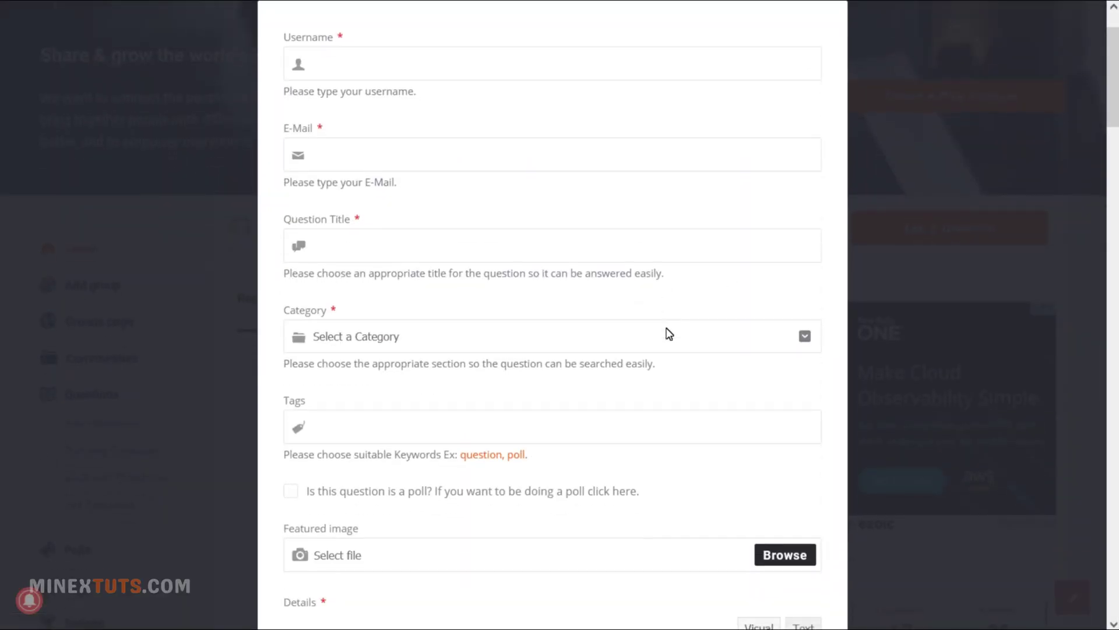
pyautogui.scroll(-2, 669, 333)
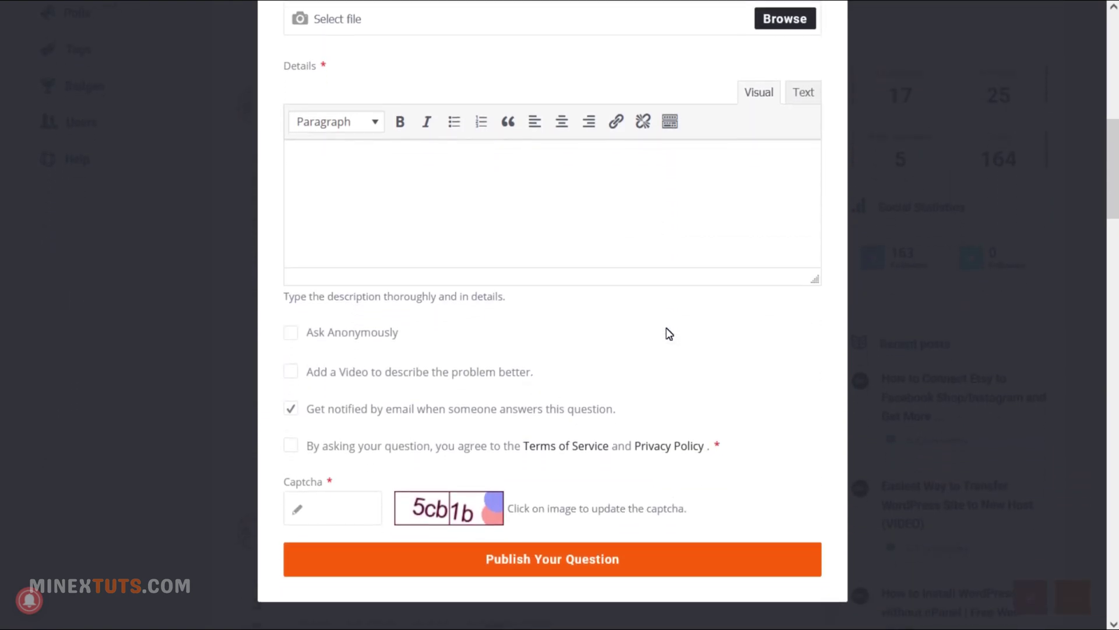